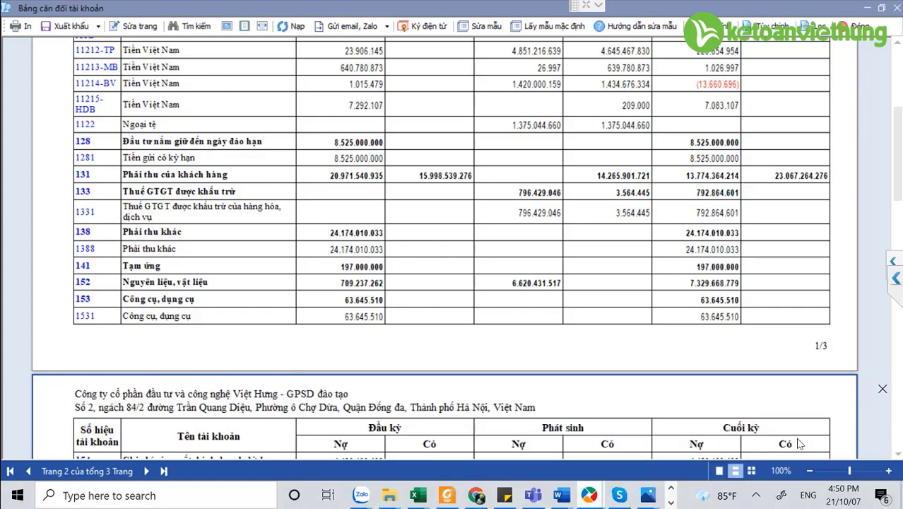
Compare account 133 on the trial balance with the TT26 VAT declaration and the tax-versus-ledger reconciliation report.
key(alt+Tab)
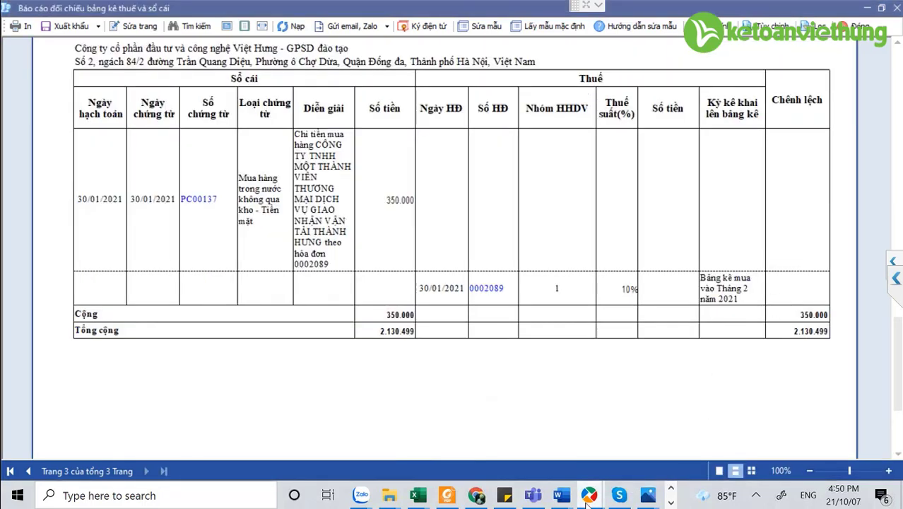
click(668, 452)
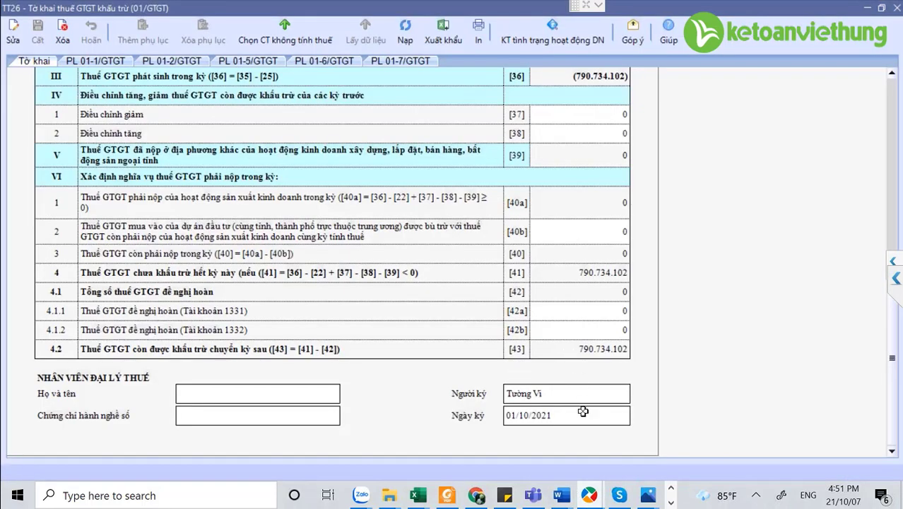
mouse_move(593, 496)
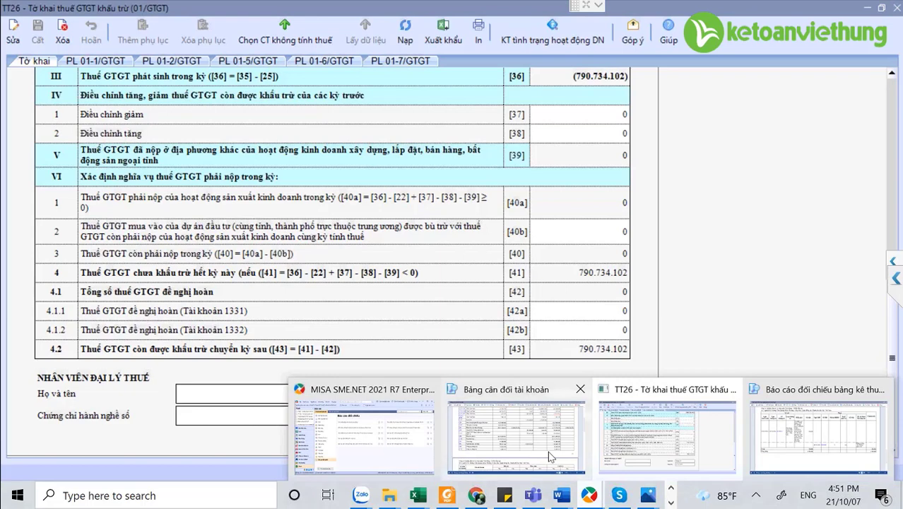
click(516, 431)
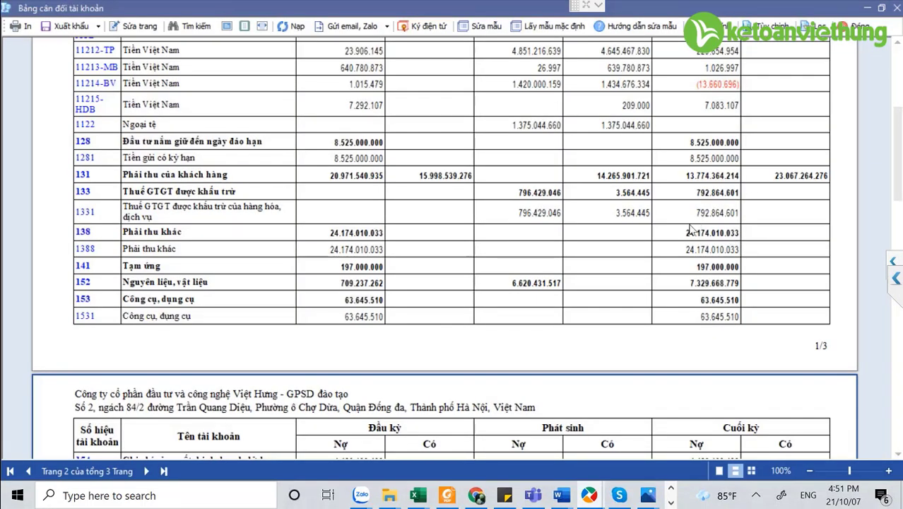
click(588, 495)
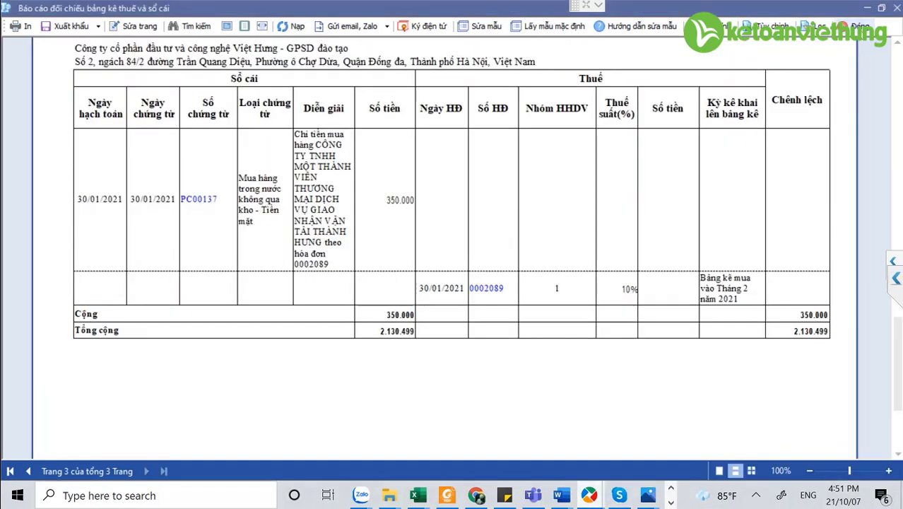
click(763, 79)
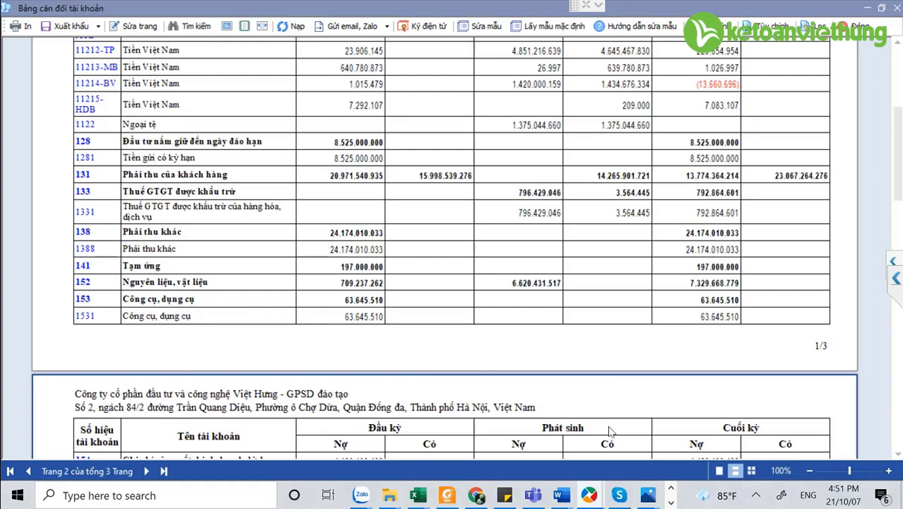
key(alt+Tab)
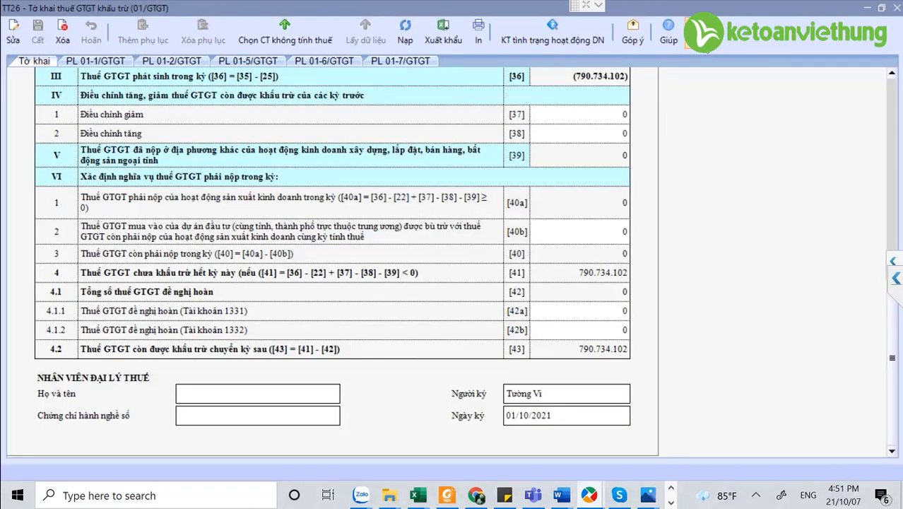
Filter the first-half 2021 other-transaction vouchers in the Tổng hợp module to descriptions containing "khấu".
key(alt+Tab)
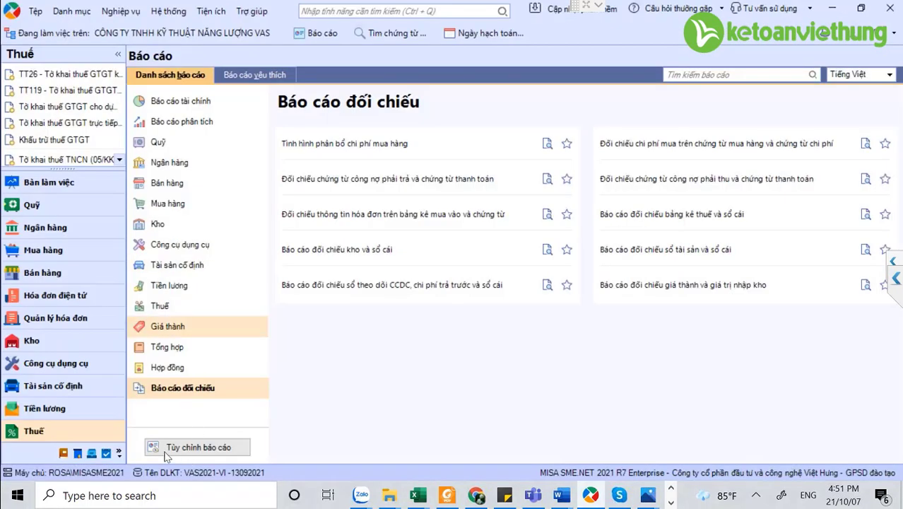
click(63, 454)
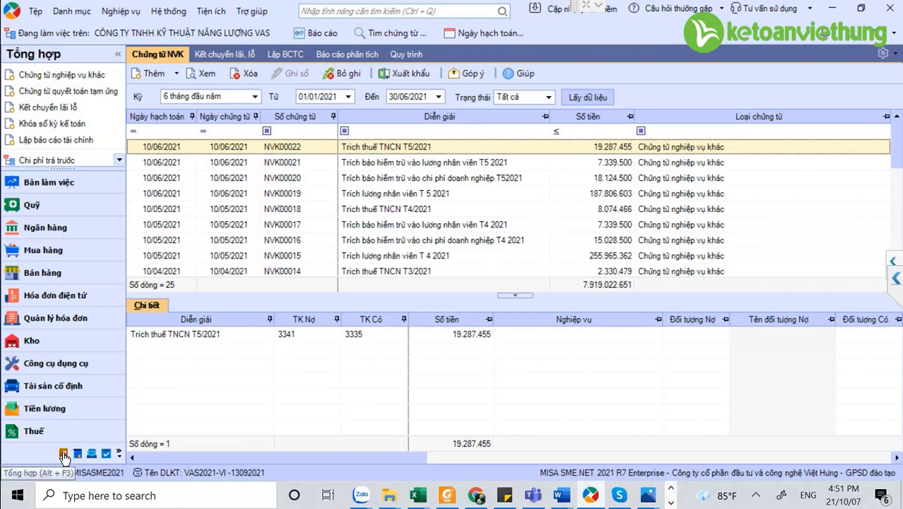
click(393, 135)
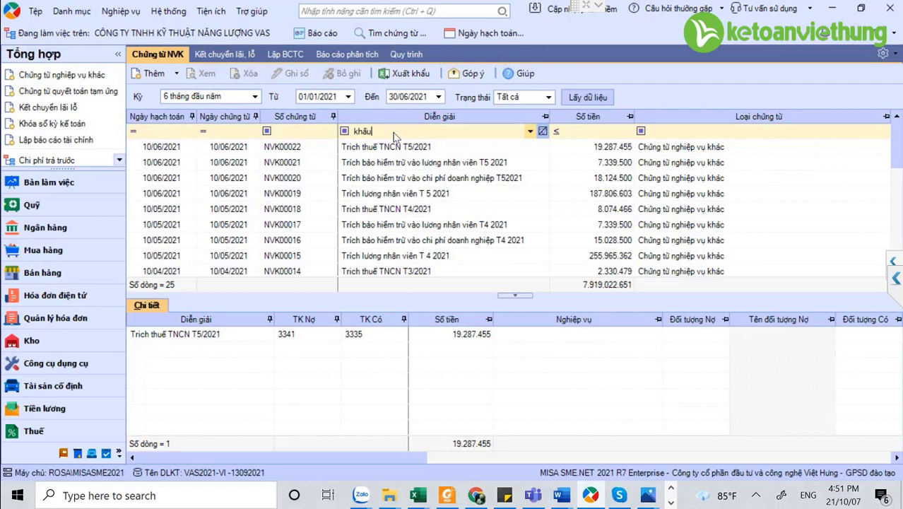
click(375, 153)
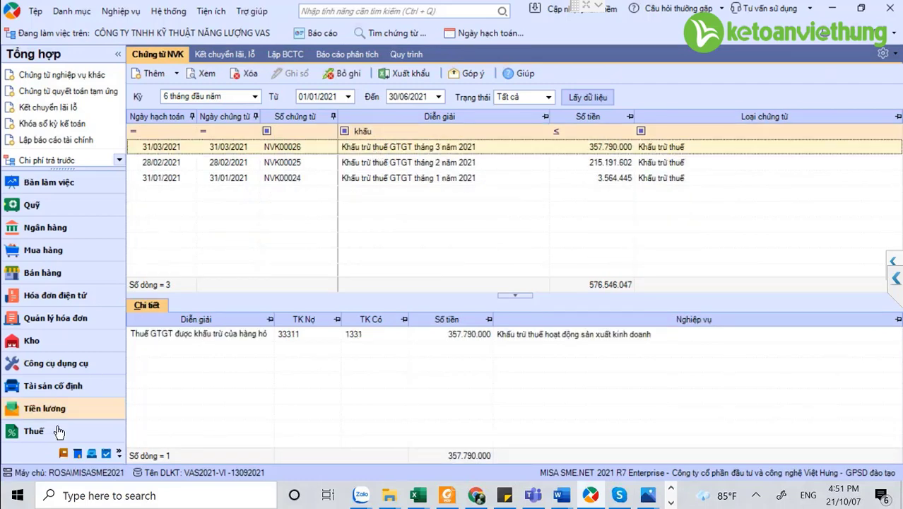
Open the tax period selection for VAT deduction (Khấu trừ thuế GTGT) in the Thuế module.
click(30, 432)
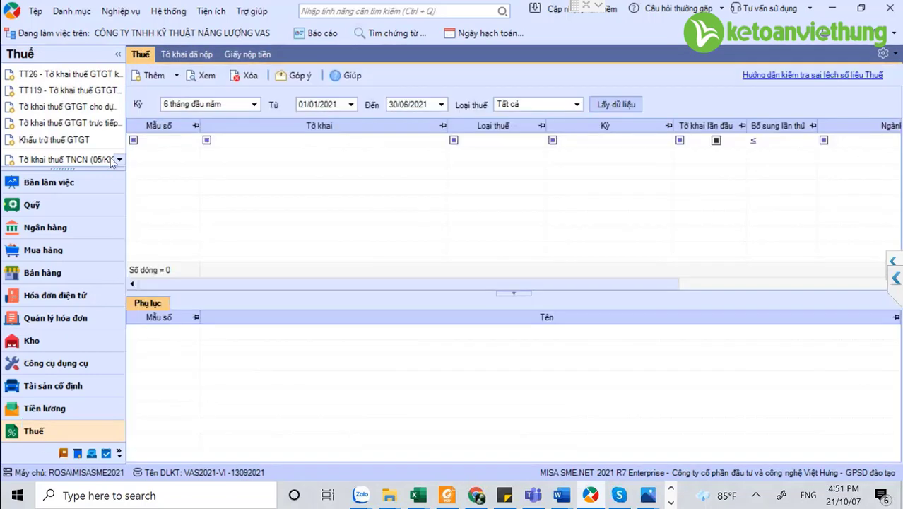
click(57, 140)
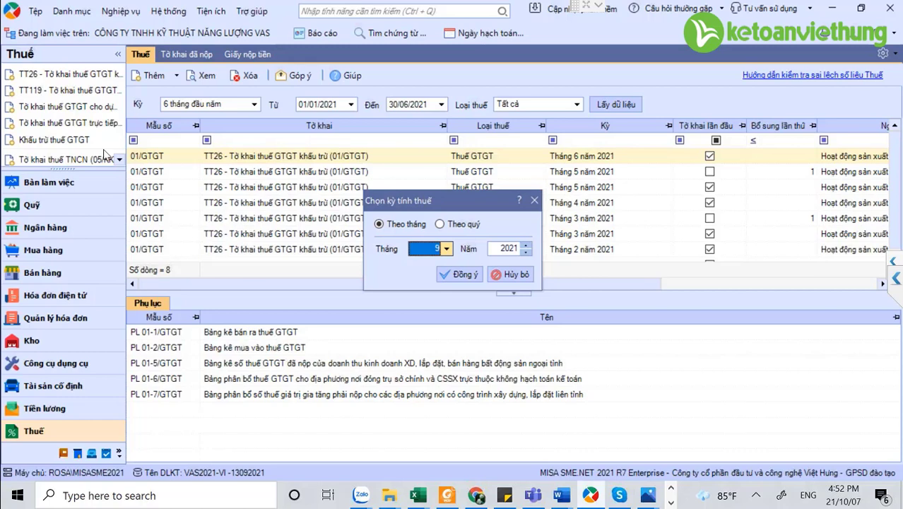
Switch to the Book1 workbook in Excel and enter "mua hàng hóa A trị giá 10tr, vat 10% chua thanh toán" in B10.
click(417, 494)
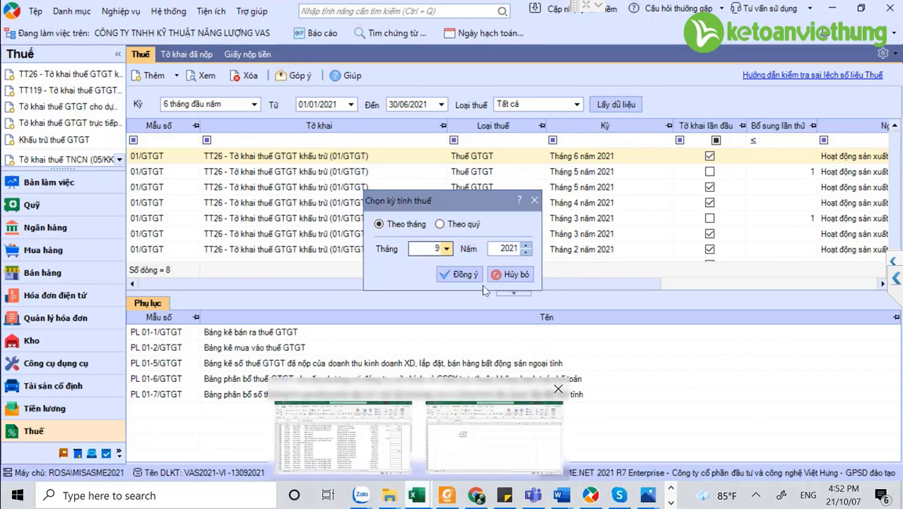
click(495, 431)
click(104, 286)
text(mua)
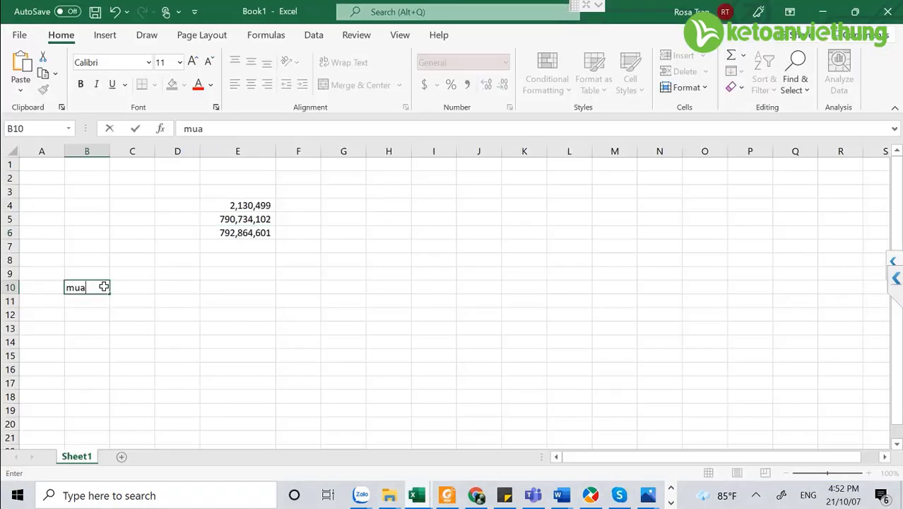
text( hàng hóa )
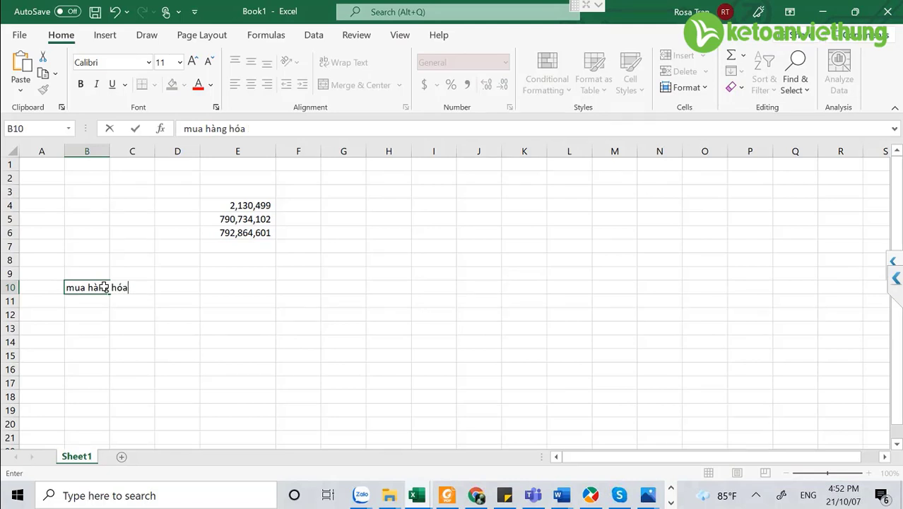
text(A trị giá)
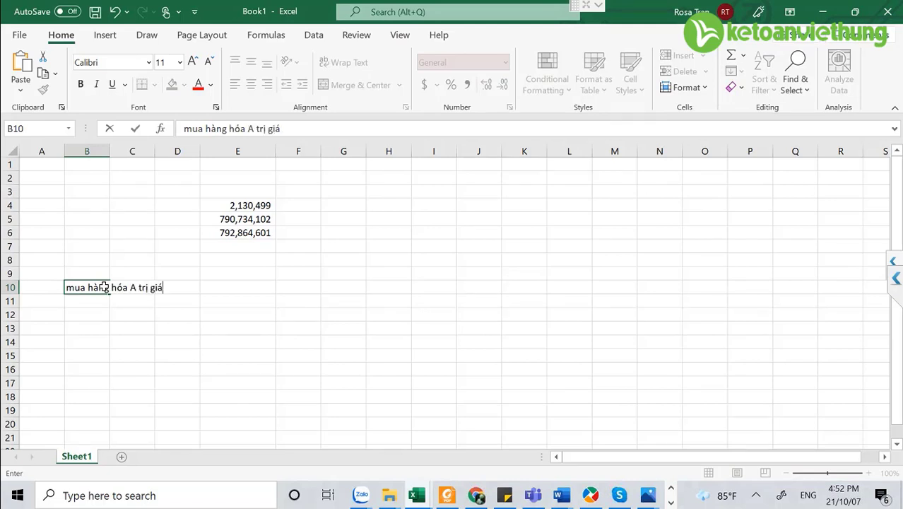
text( 10tr, vat 10%)
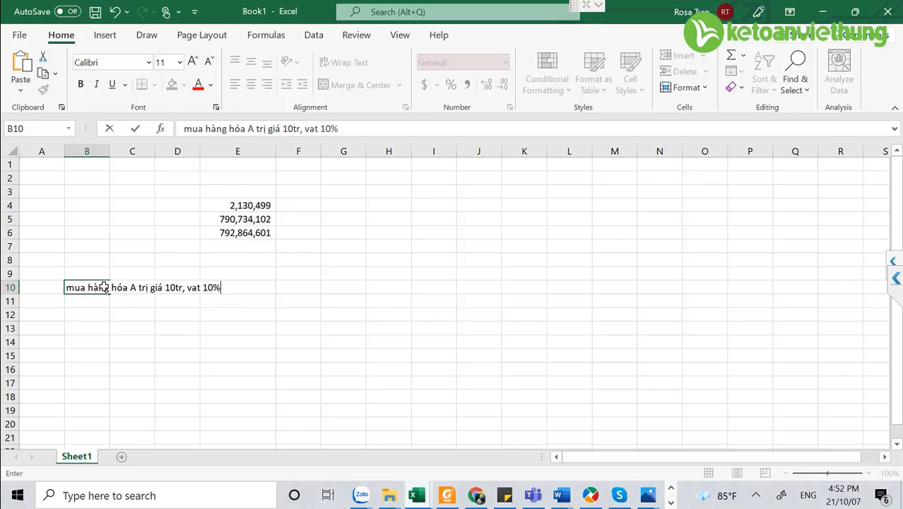
text( chua thanh toán)
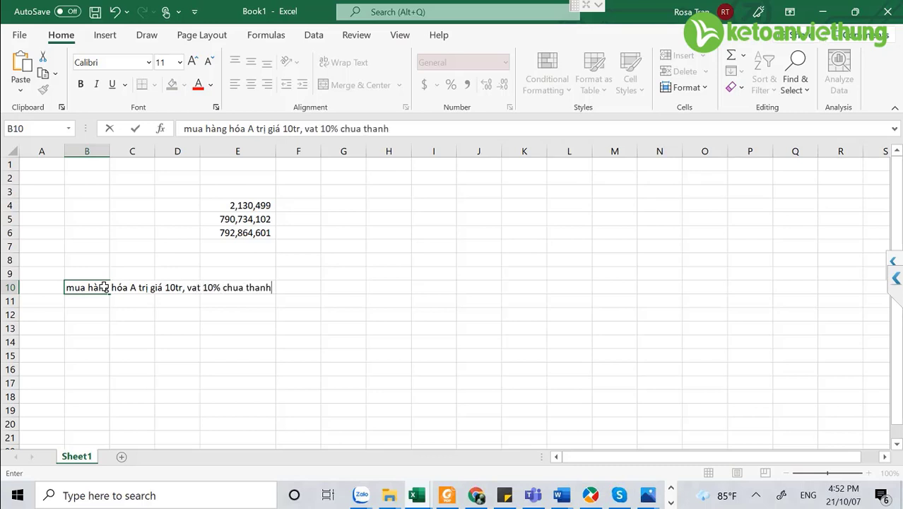
key(Return)
Enter the sale example "bán hàn hóa A trị giá 14tr, vat 10% chưa thu tiền" in B11.
text(bán hàn)
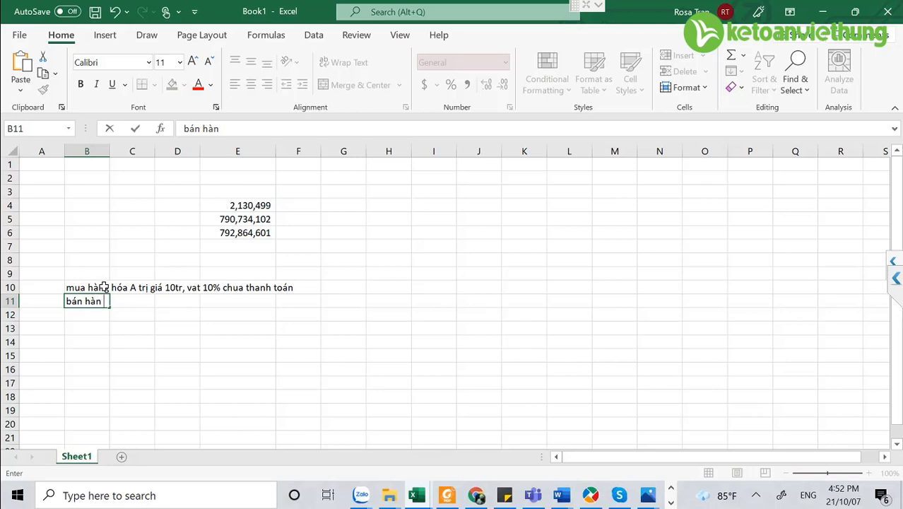
text( hóa A trị giá 14tr)
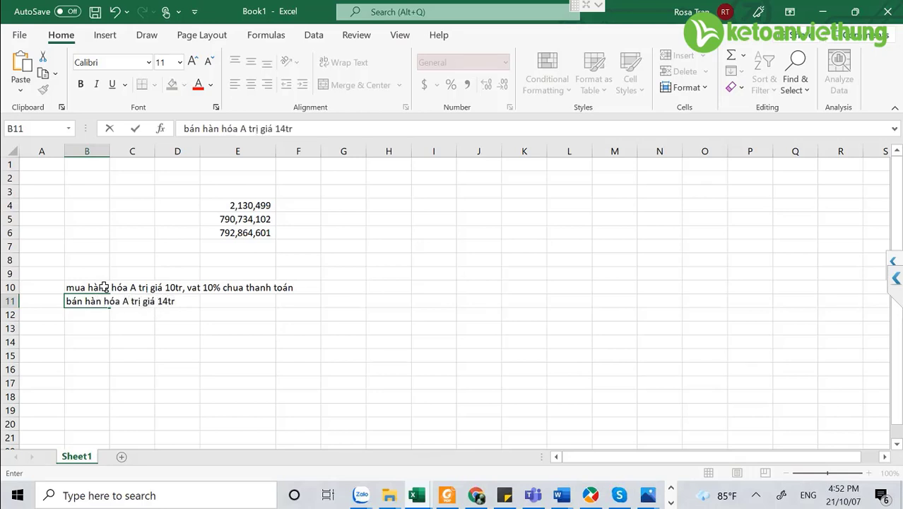
text(, vat 10%)
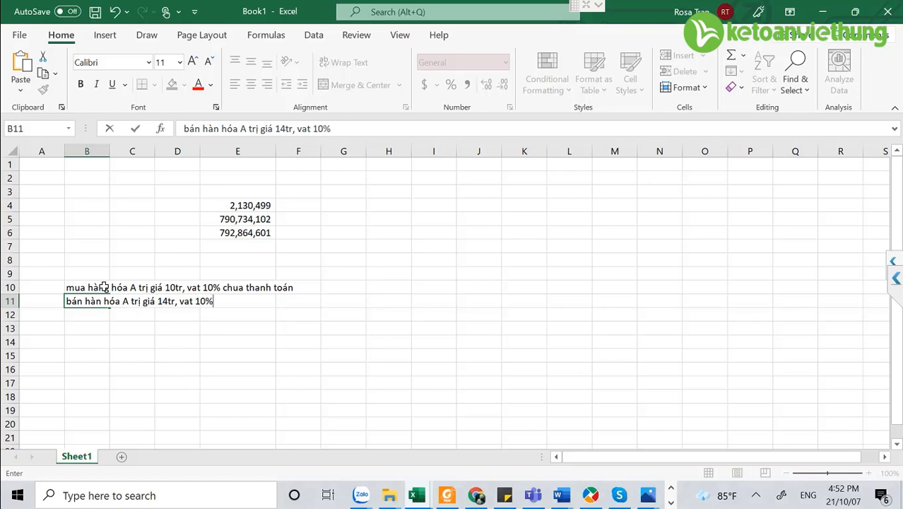
text( chưa thu tiền)
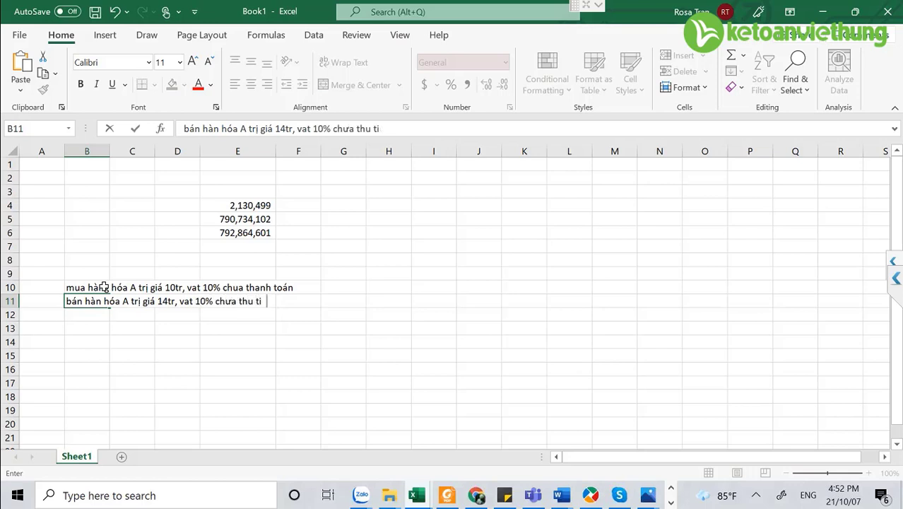
key(Return)
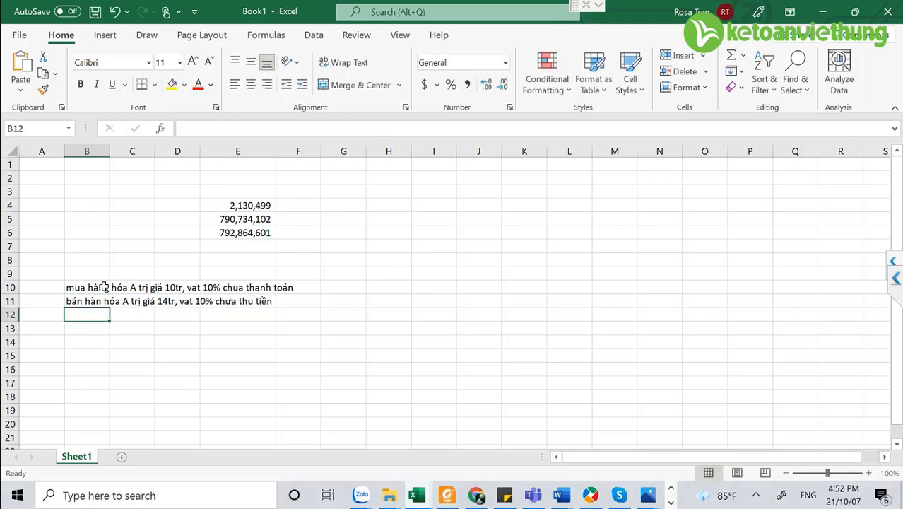
Number the purchase entry 1 in A12 and list its accounts in B12:B14 as "nợ tk 156", "nợ tk 1331" and "có tk 331".
click(41, 314)
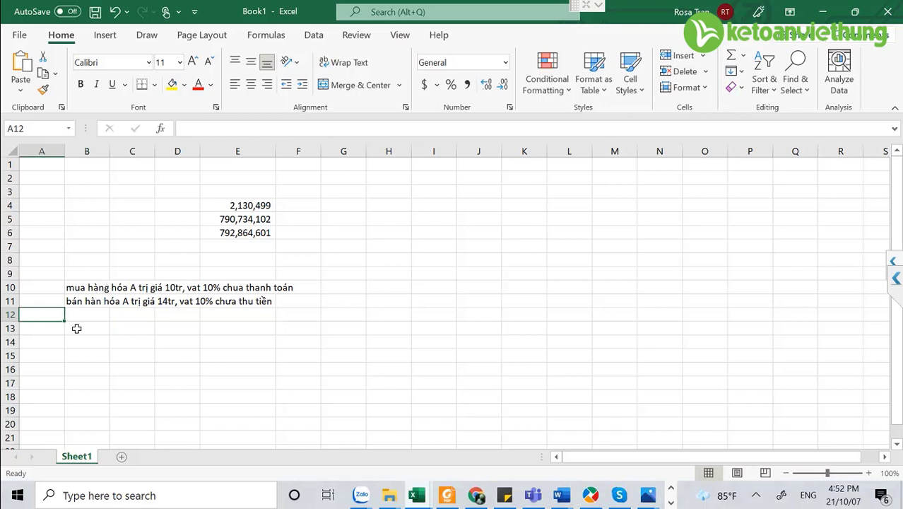
text(1)
click(84, 314)
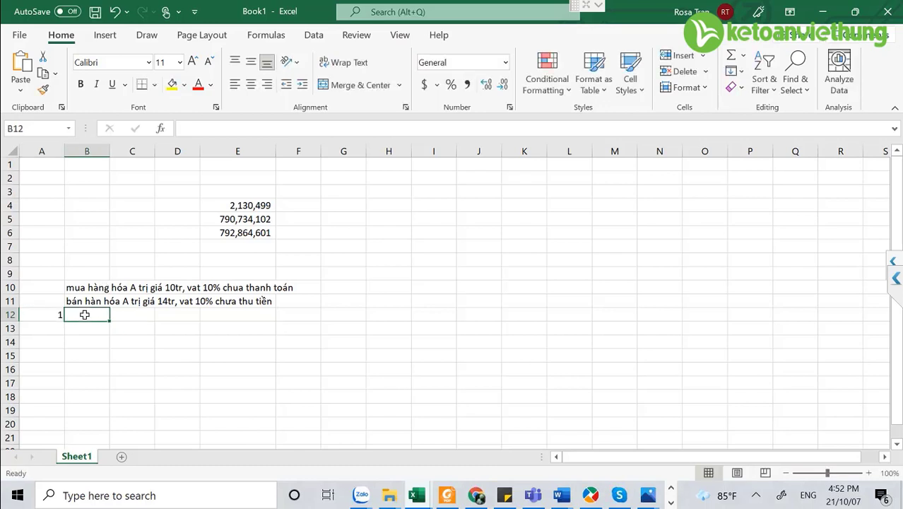
text(nợ tk 156)
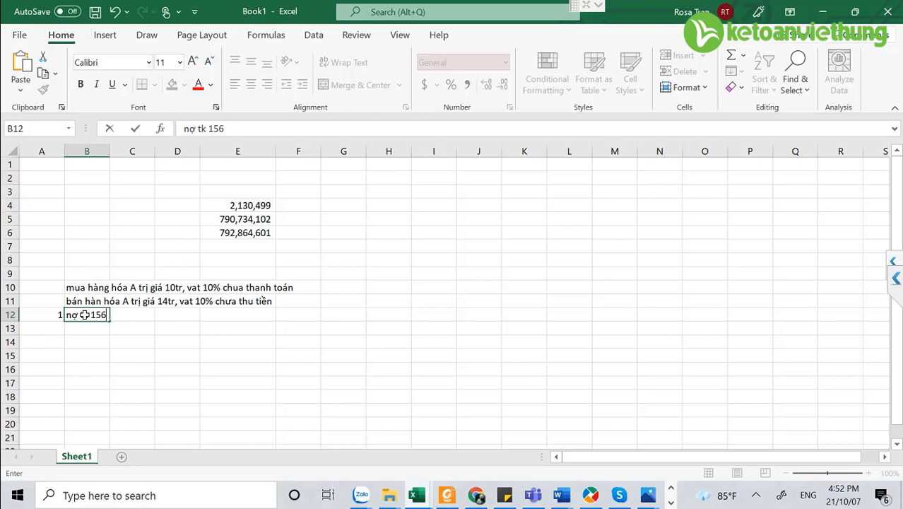
key(Return)
text(nợe)
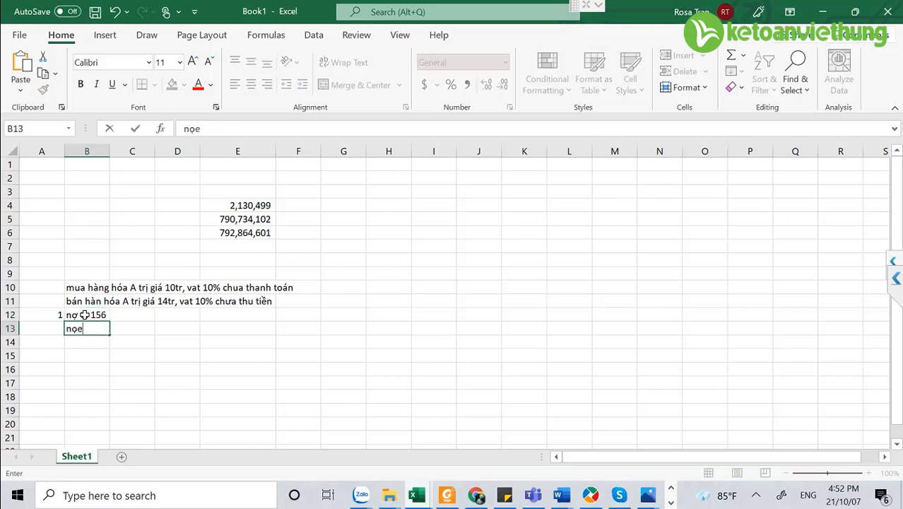
key(BackSpace)
text(w tk)
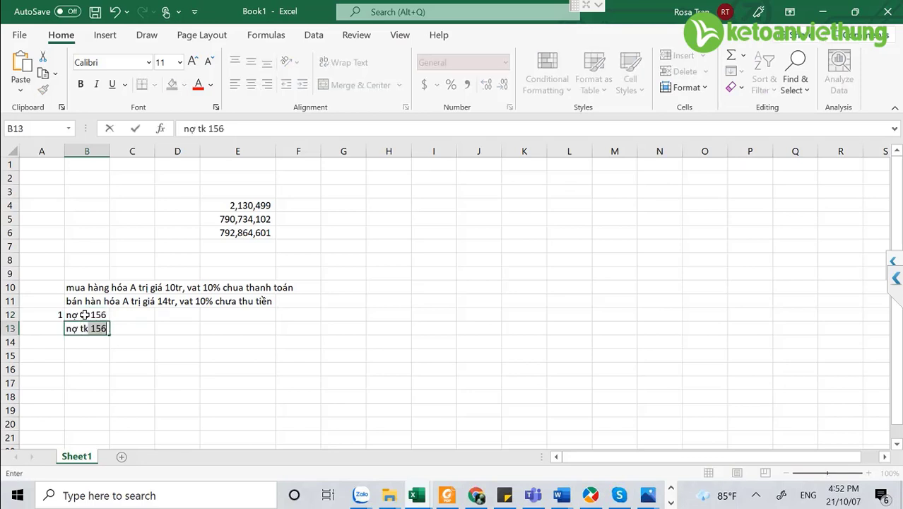
text( 1331)
key(Return)
text(có)
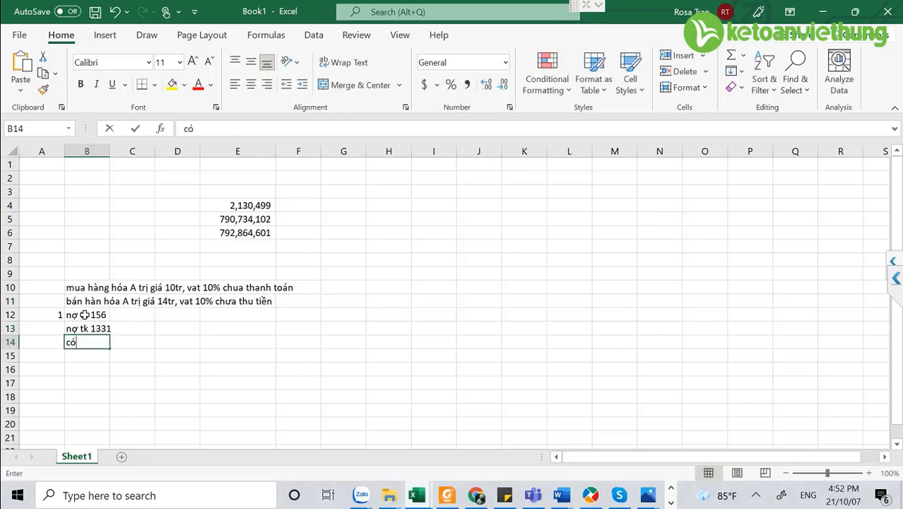
text( tk 331)
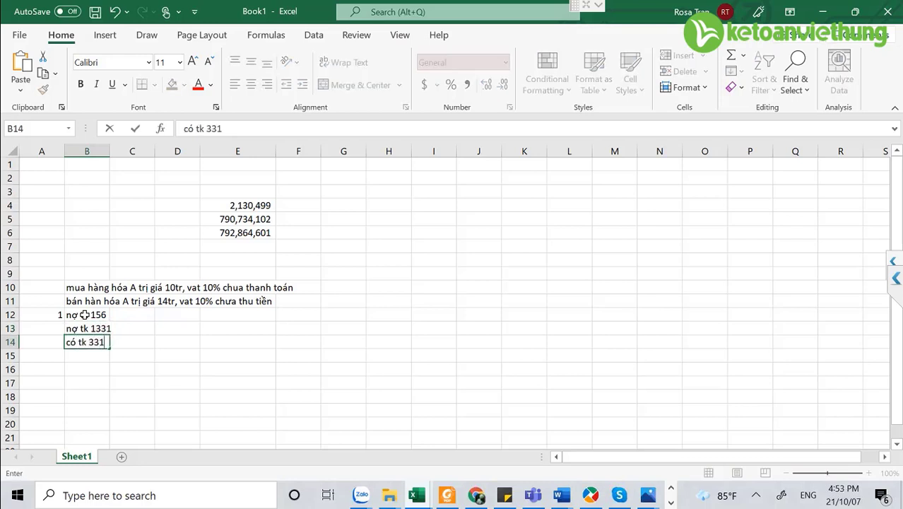
click(216, 323)
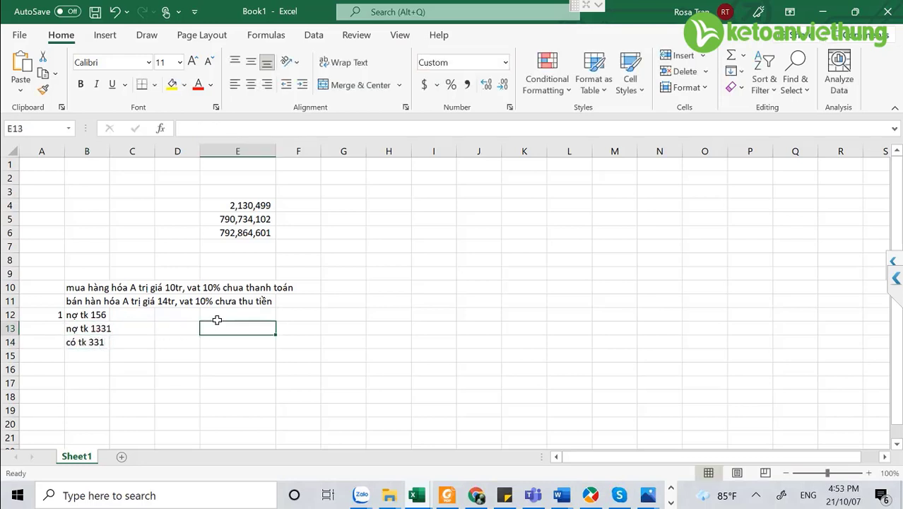
Enter the purchase amounts 10,000,000 in E12 and 1,000,000 in E13, and total them with =SUM(E12:E13) in E14.
click(210, 315)
text(10)
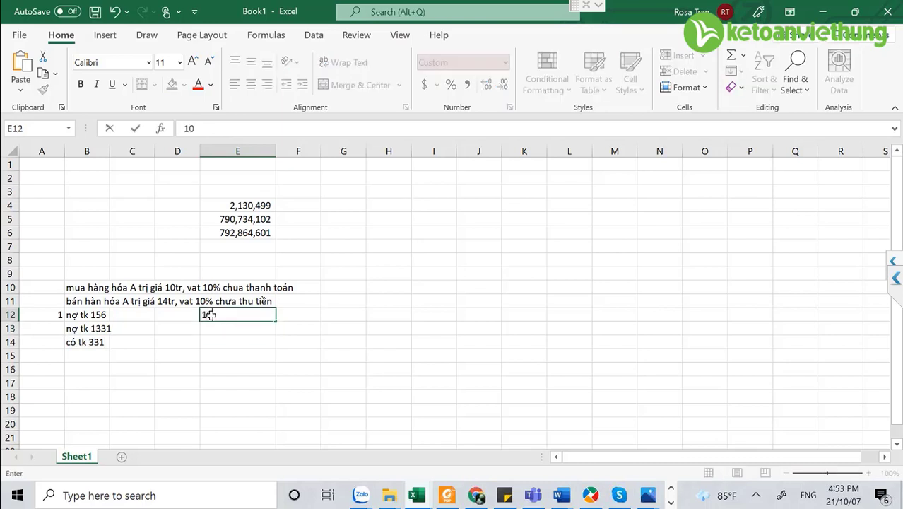
text(,000,000)
key(Return)
text(1000000)
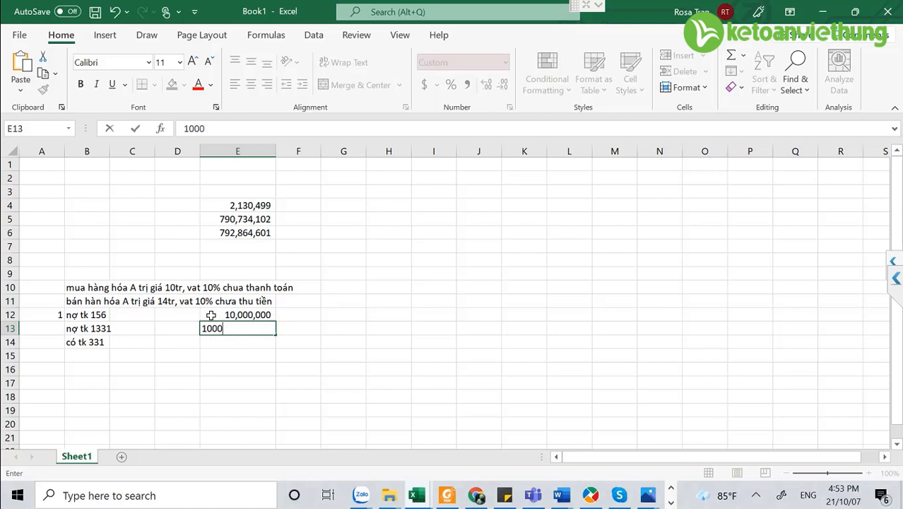
key(Return)
key(alt+equal)
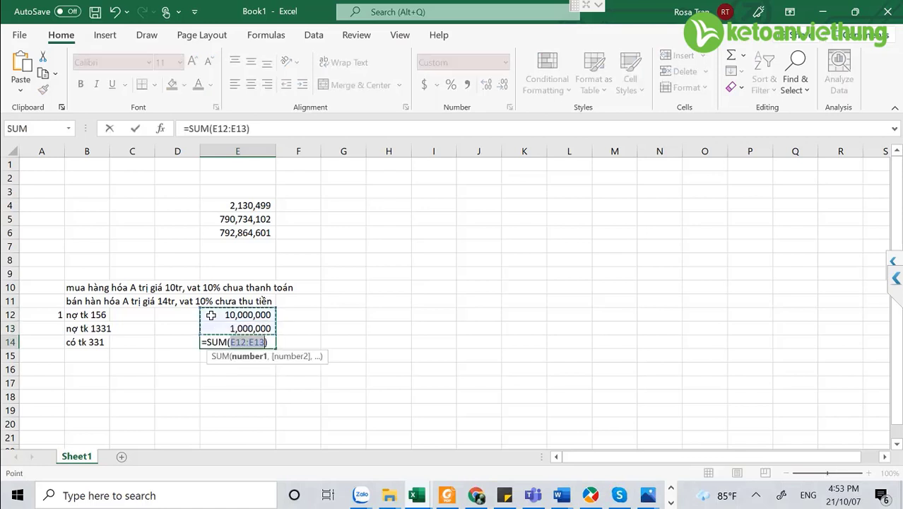
key(Return)
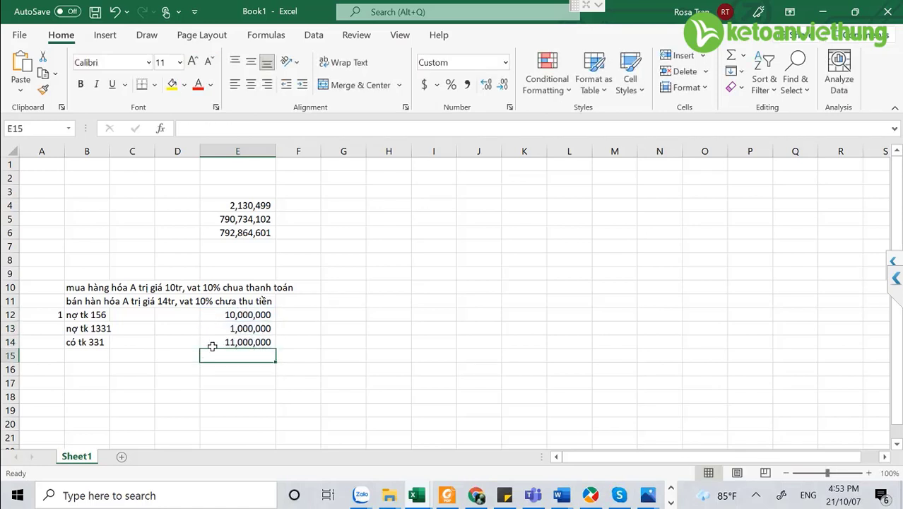
Number the sale entry 2 in A16 and list its accounts in B16:B18 as "nợ tk 131", "có tk 5111" and "có tk 33311".
click(63, 369)
text(2)
click(84, 367)
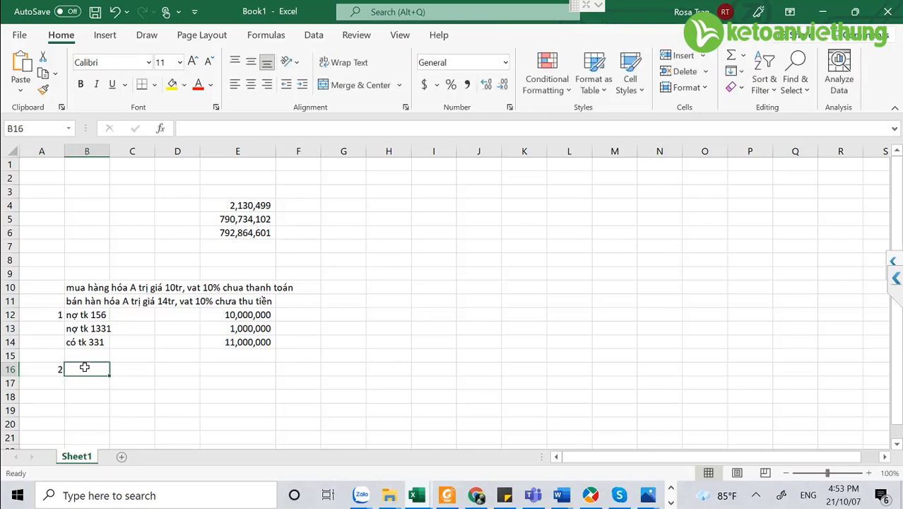
text(nợ tk)
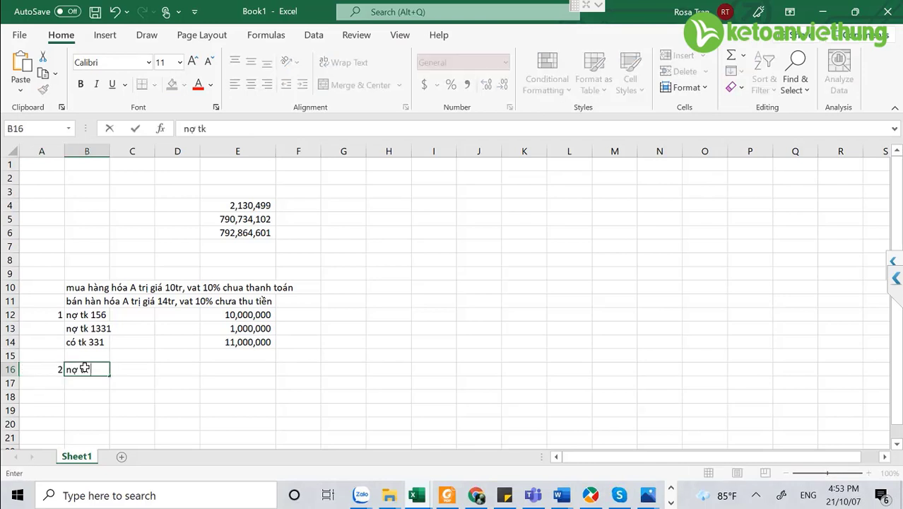
text( 131)
key(Return)
text(có kt)
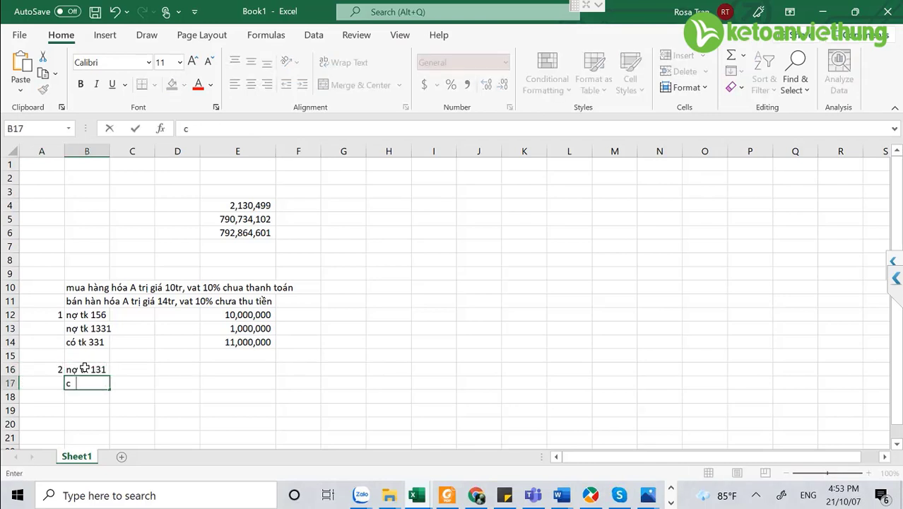
key(BackSpace)
key(BackSpace)
text(tk 5111)
key(Return)
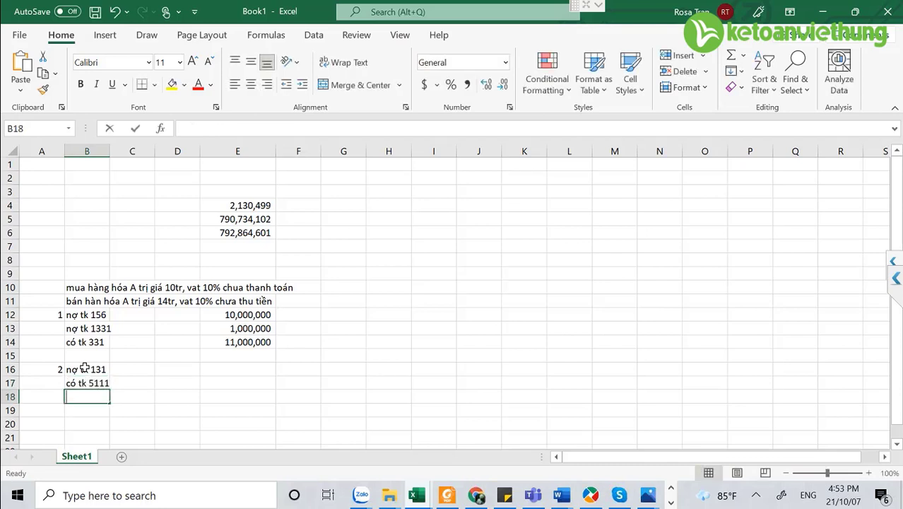
text(có tk )
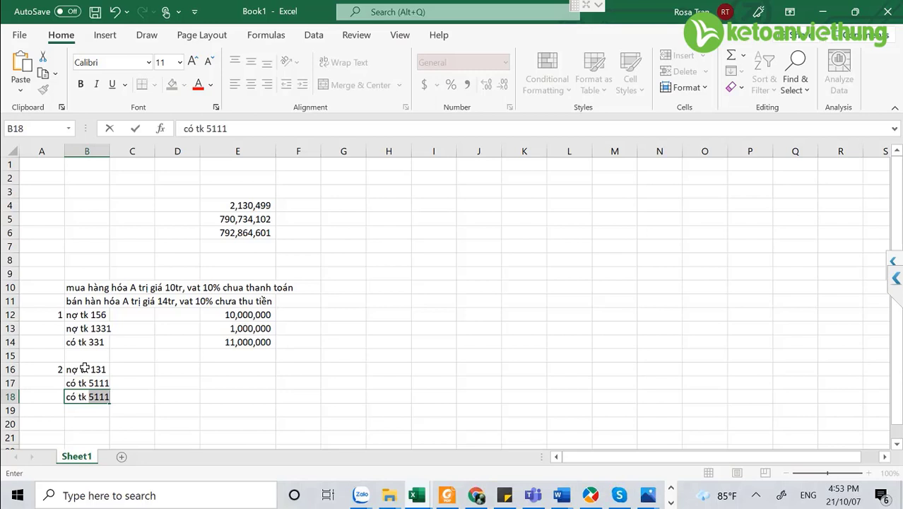
text(33311)
Enter the sale amounts 14,000,000 in E17 for tk 5111 and 1,400,000 in E18 for tk 33311.
click(252, 384)
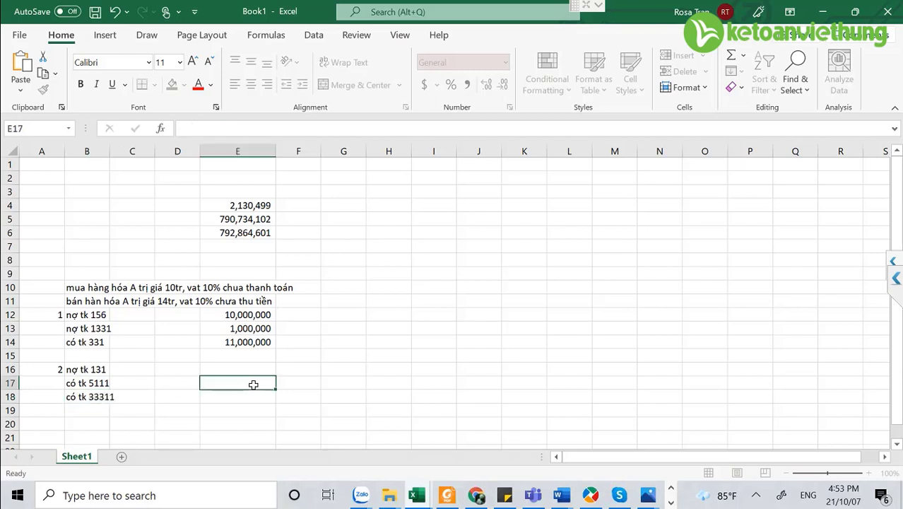
text(14000000)
key(Return)
text(1)
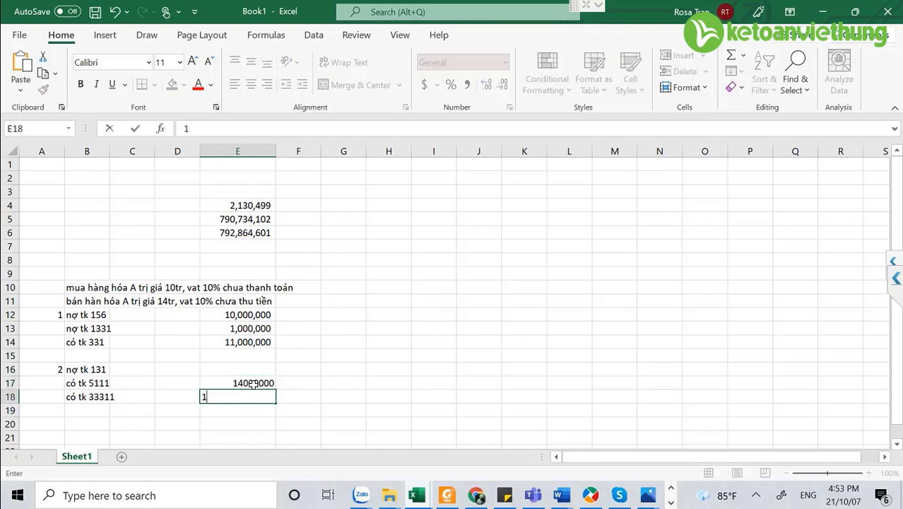
text(,400,)
text(00000)
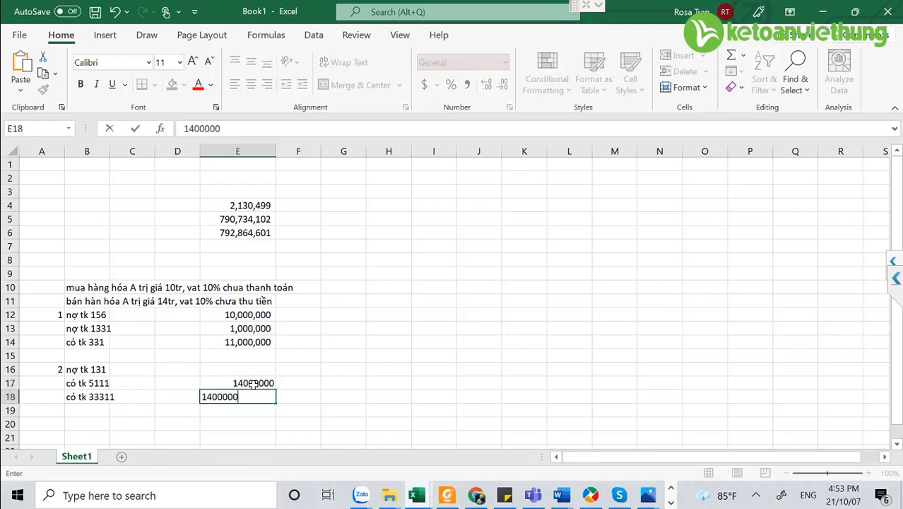
Calculate the receivable for tk 131 in E16 by adding E17 and E18.
click(235, 368)
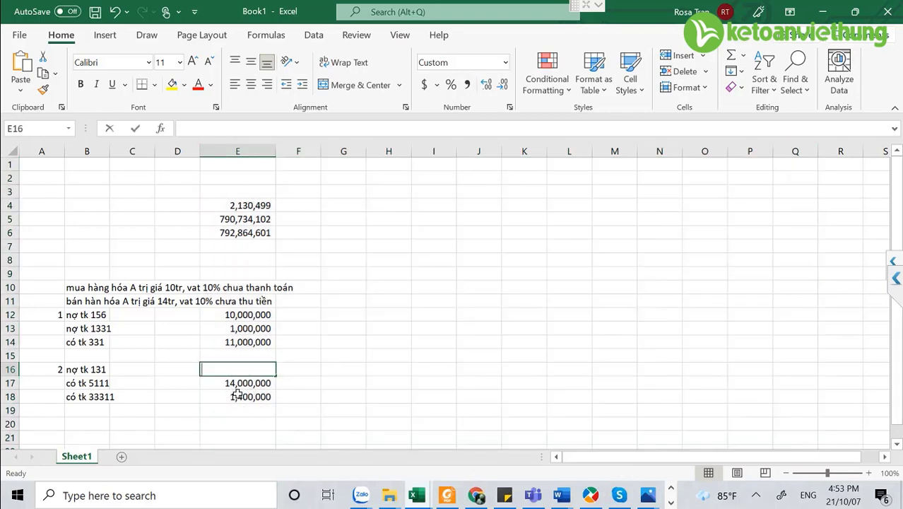
text(=)
click(240, 383)
text(+)
click(247, 397)
key(Return)
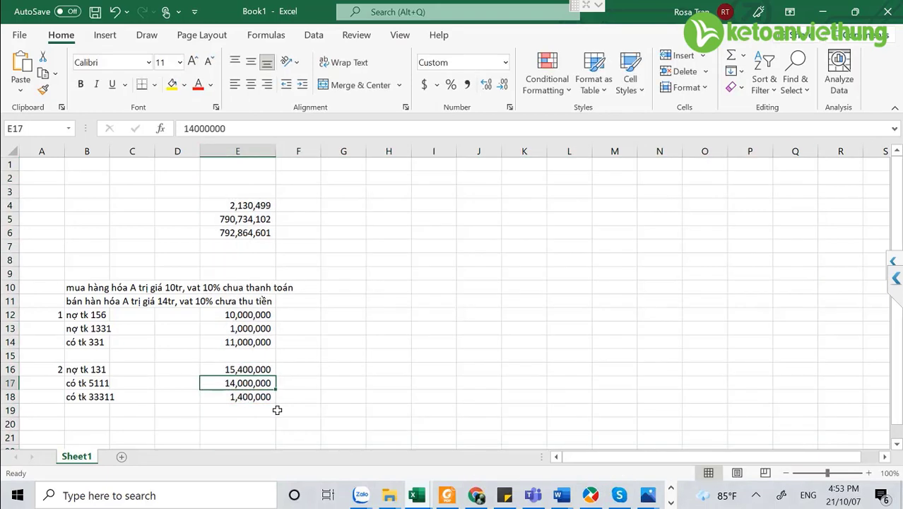
Bold the two VAT lines, tk 1331 in B13:E13 and tk 33311 in B18:E18.
scroll(75, 288, down, 1)
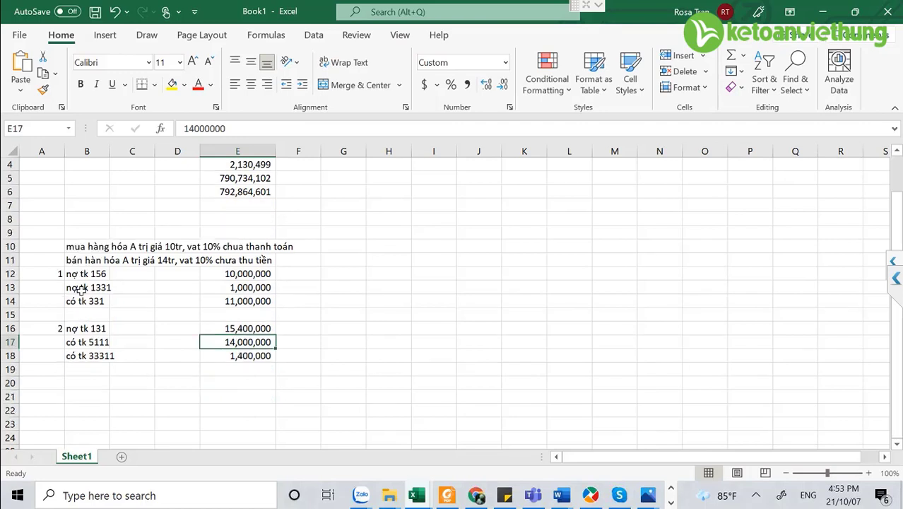
drag(74, 287, 241, 288)
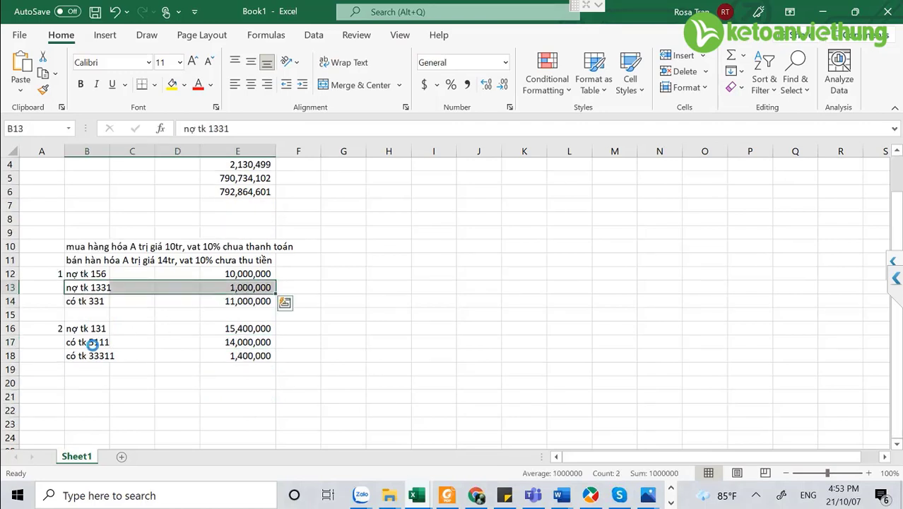
key(ctrl+b)
drag(253, 357, 78, 356)
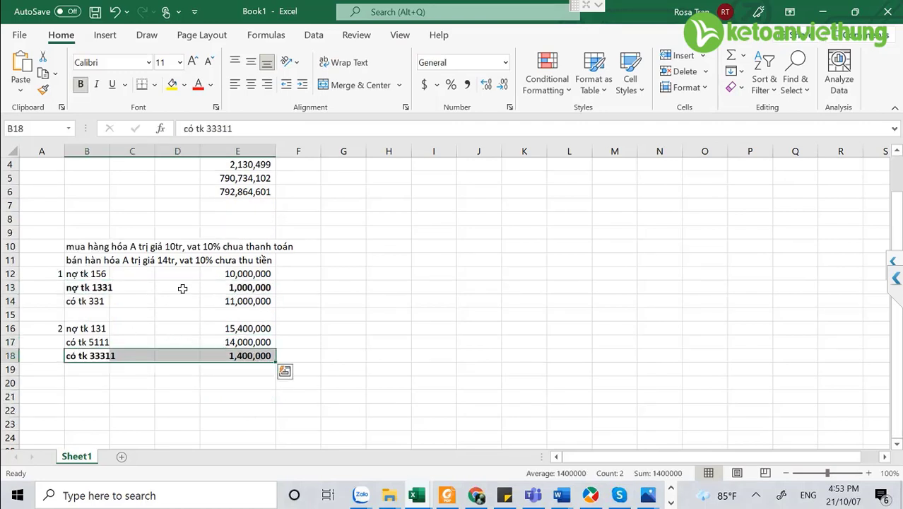
Start a third entry below the sale entry by numbering it 3 in A20.
click(139, 382)
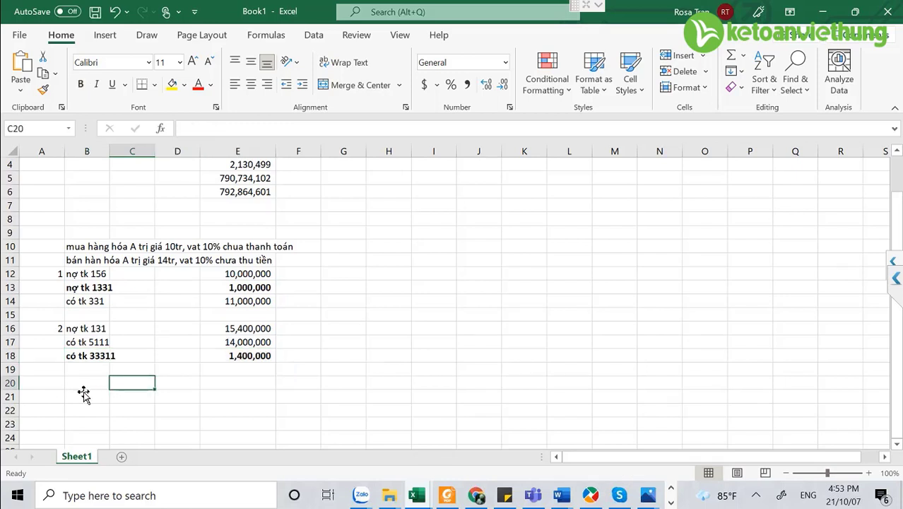
click(51, 377)
text(3)
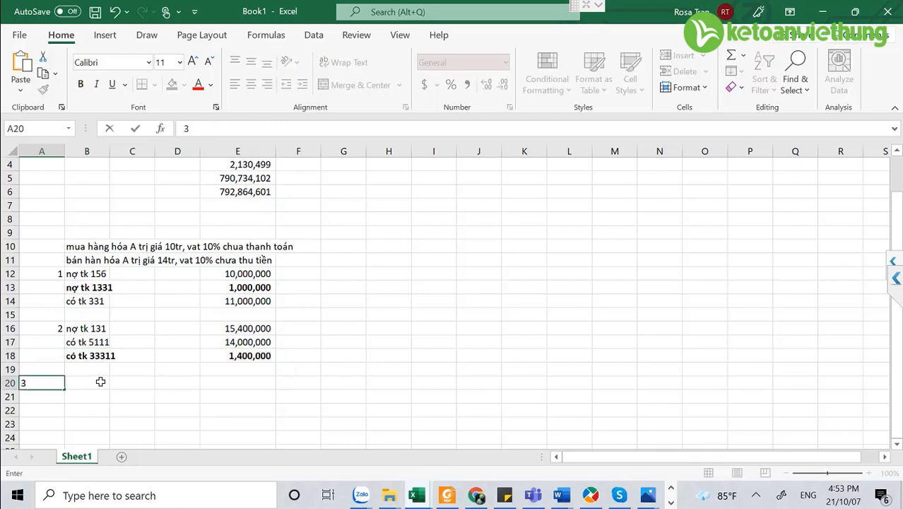
click(100, 381)
Compare the input VAT line (tk 1331) of the purchase entry with the output VAT line (tk 33311) of the sale entry.
click(98, 286)
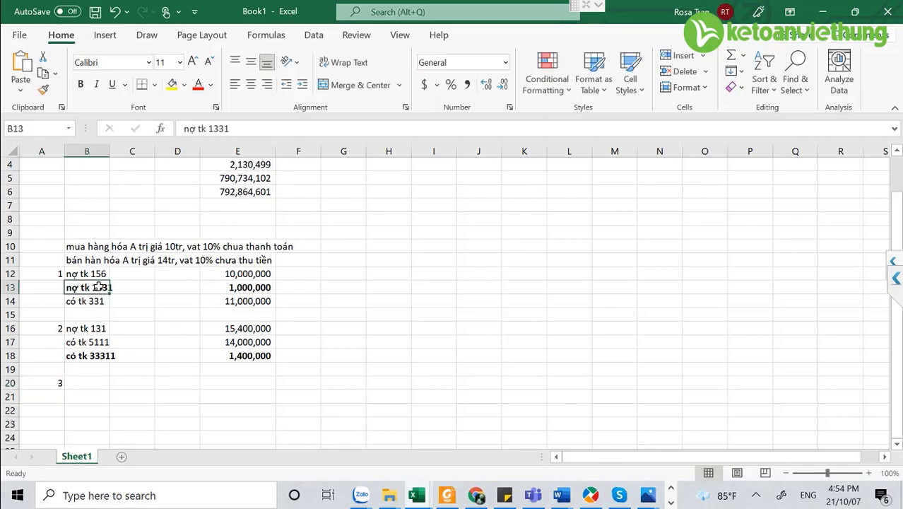
click(85, 355)
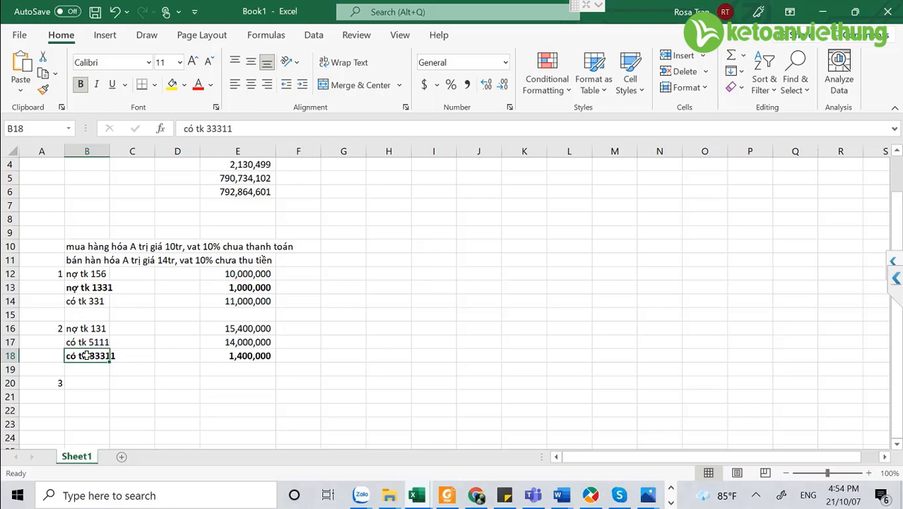
click(100, 287)
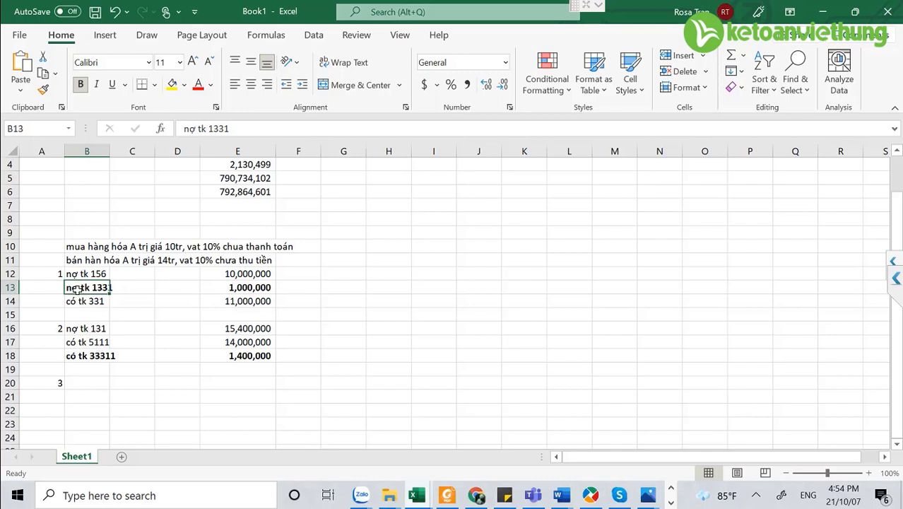
drag(82, 287, 235, 288)
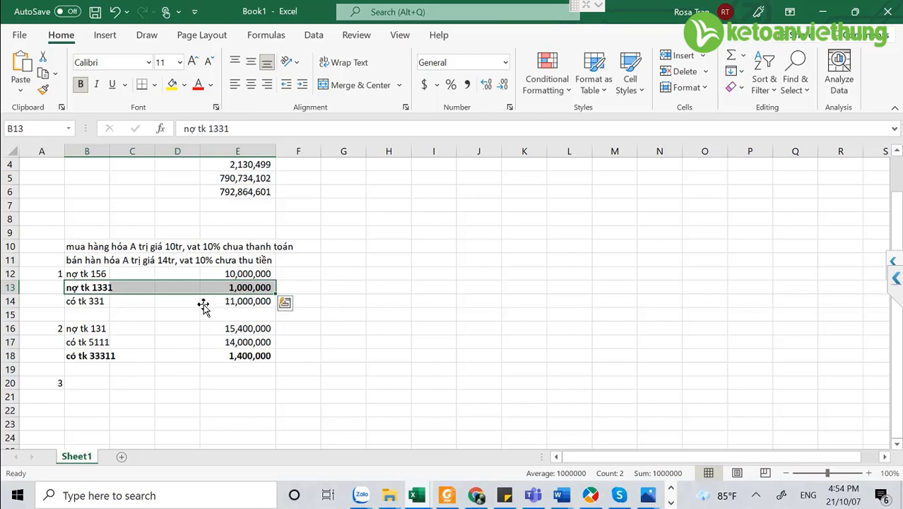
click(235, 274)
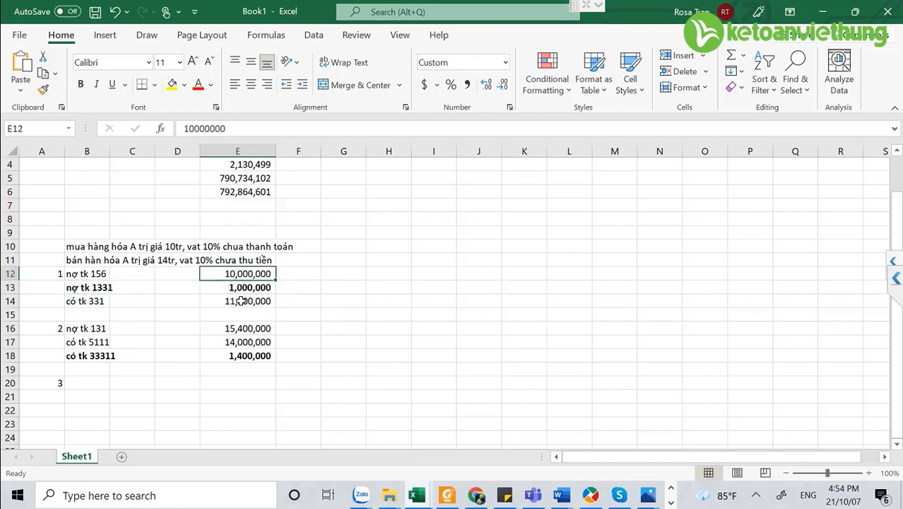
click(230, 304)
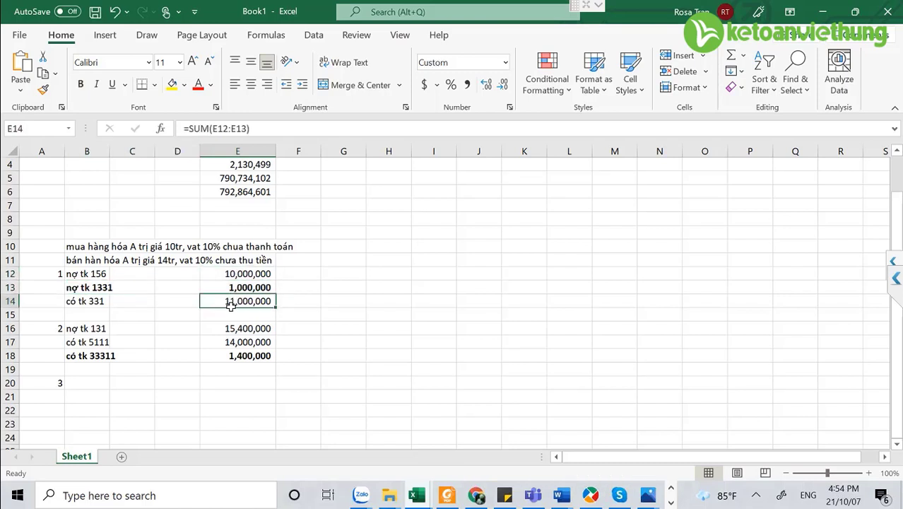
click(235, 276)
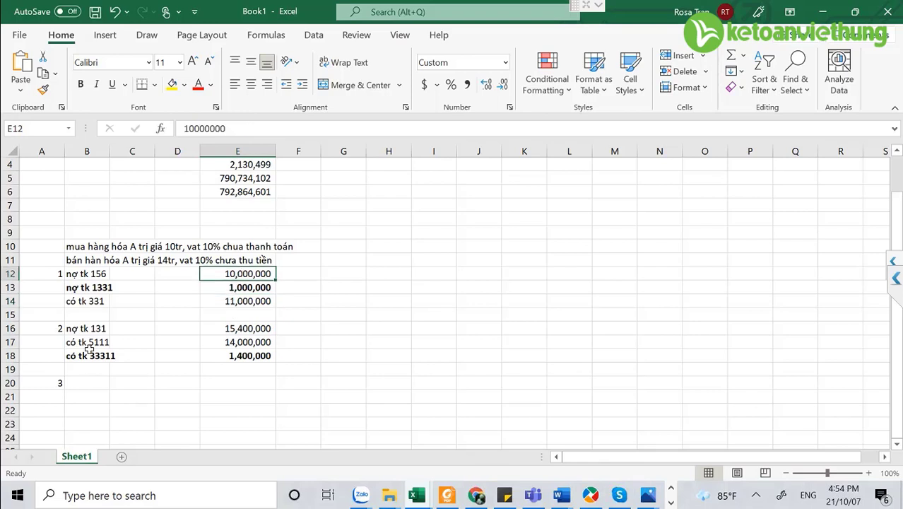
click(93, 288)
drag(161, 288, 227, 286)
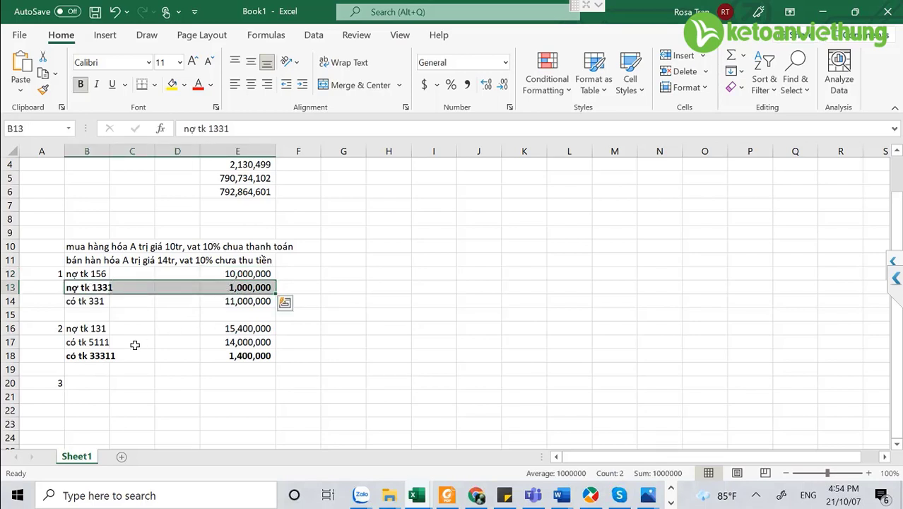
click(76, 357)
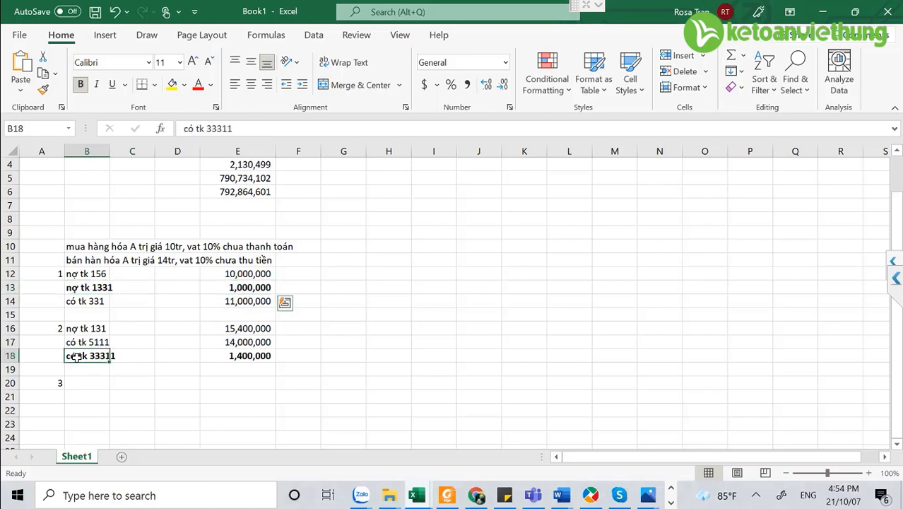
click(244, 362)
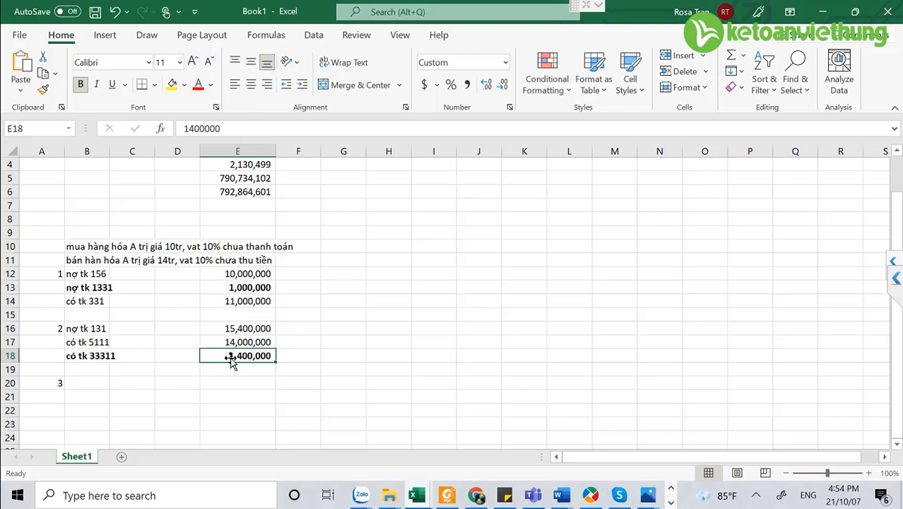
click(253, 285)
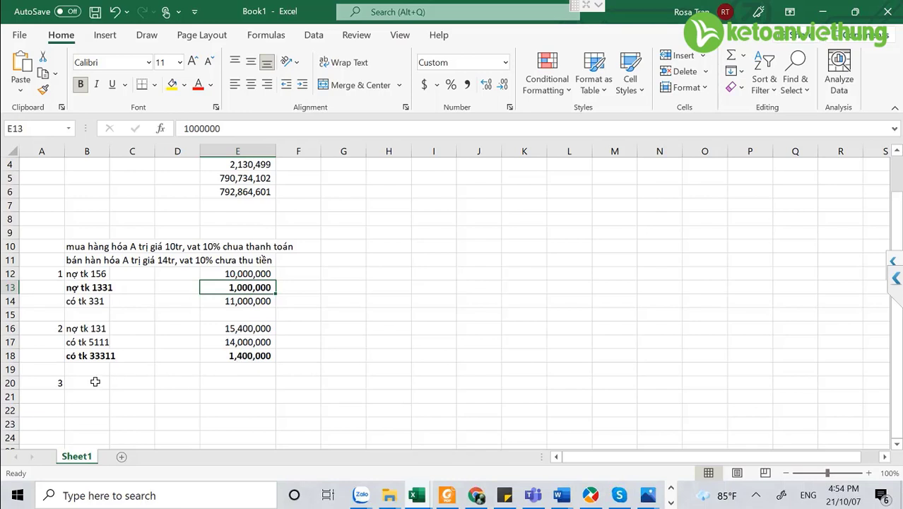
List the accounts of entry 3 as "nợ tk 33311" in B20 and "có tk 13311" in B21.
click(95, 381)
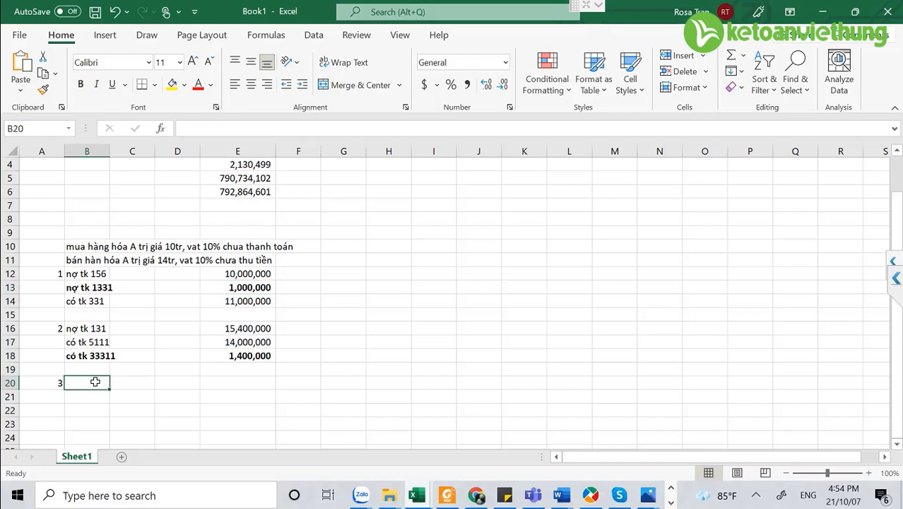
text(nợ tk)
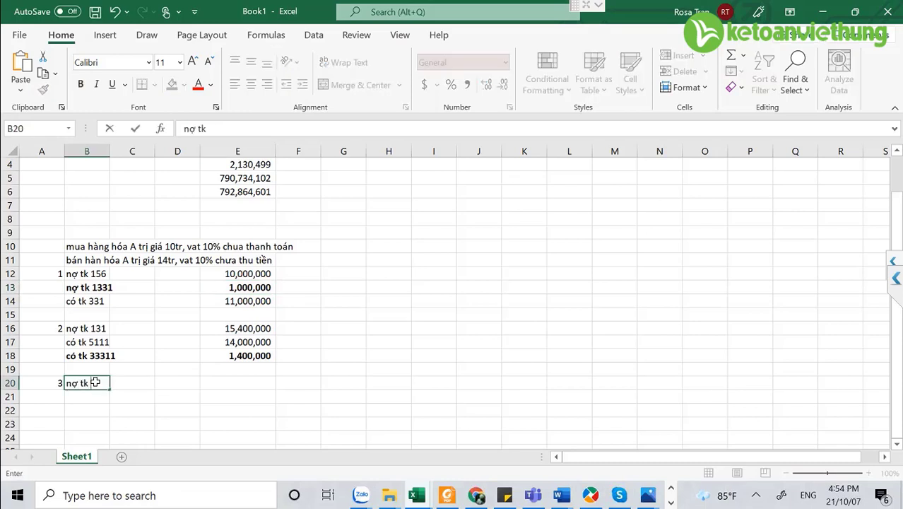
text( 33311)
key(Return)
text(có tk )
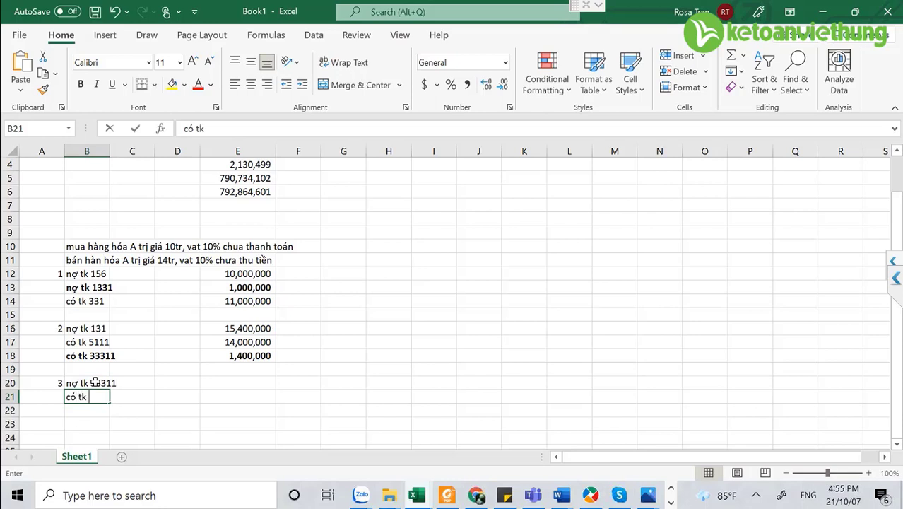
text(1331)
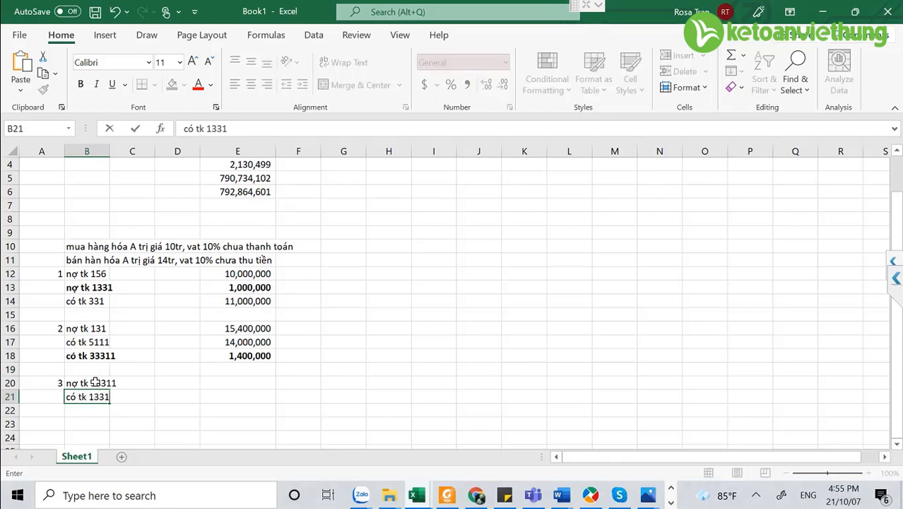
text(1)
click(241, 378)
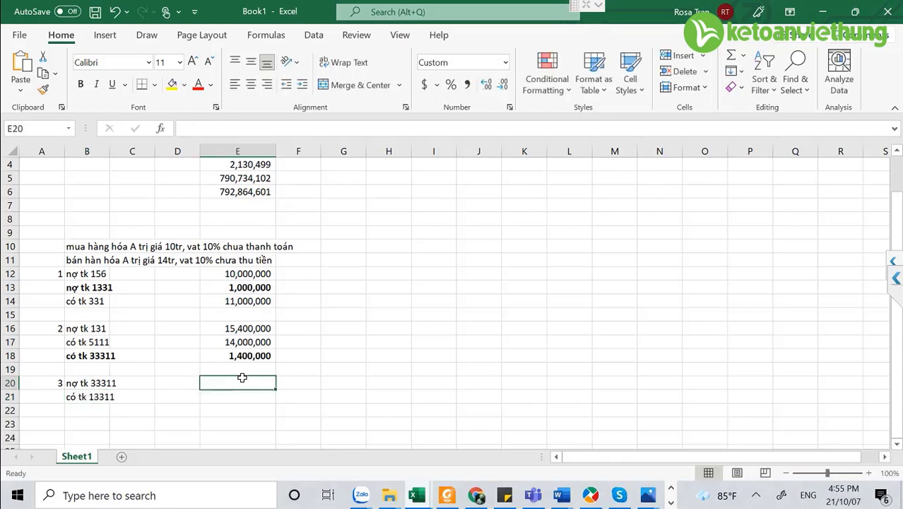
Fill in the amounts of entry 3 in E20 and E21, linking E20 to the input VAT in E13.
click(238, 287)
click(238, 356)
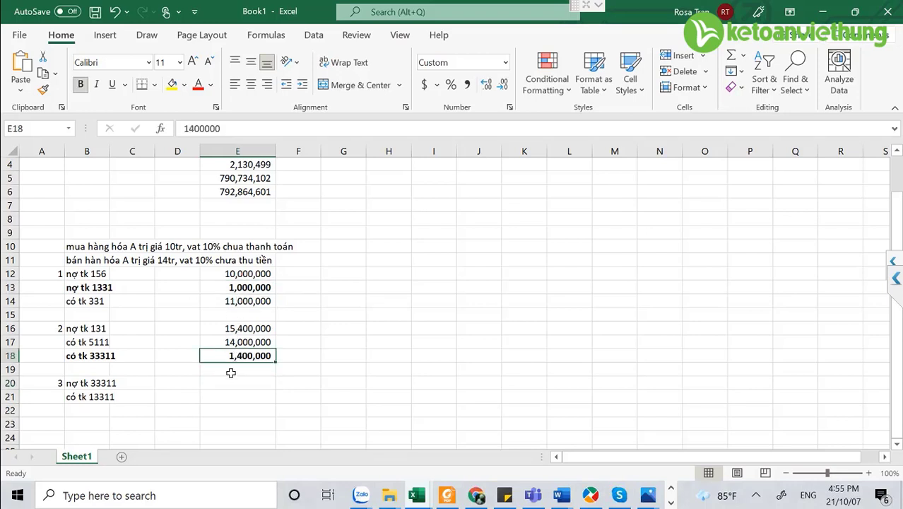
click(215, 390)
click(226, 382)
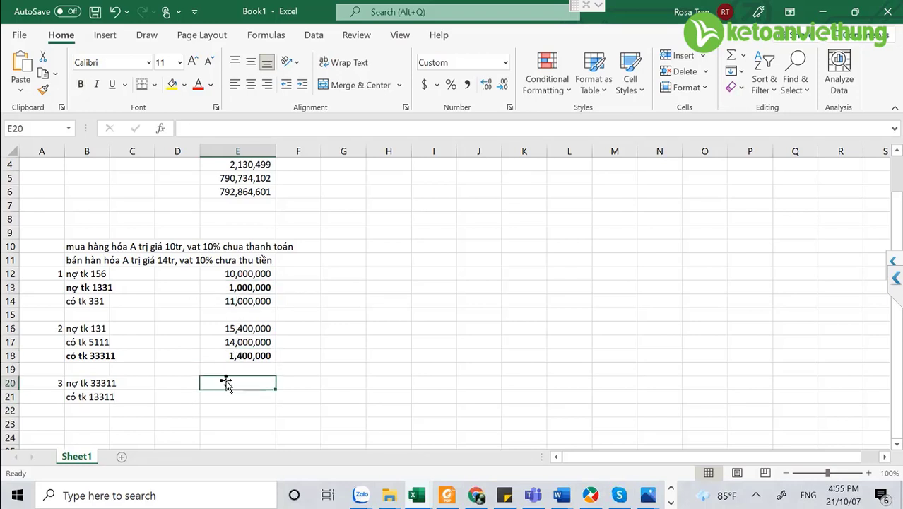
text(=)
click(237, 287)
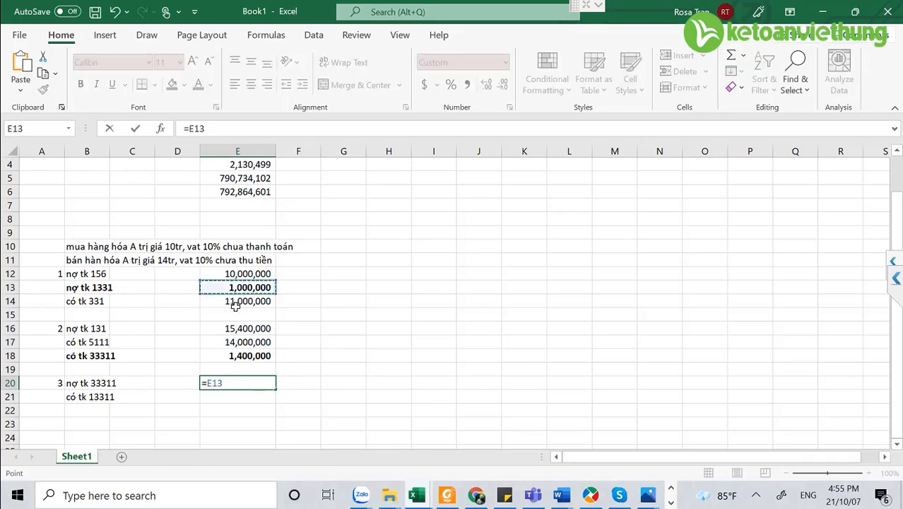
key(Return)
List the accounts of the tax payment entry as "nợ tk 33311" in B23 and "có 112" in B24.
scroll(105, 387, down, 1)
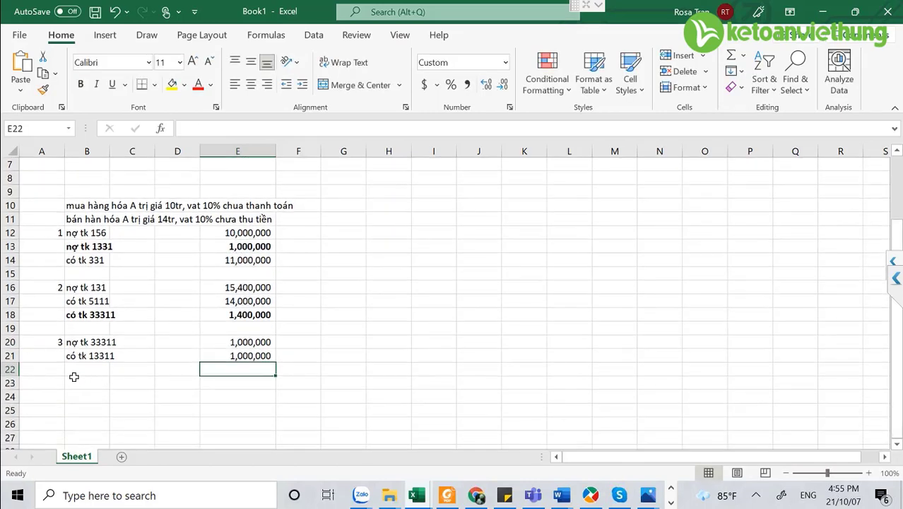
click(65, 384)
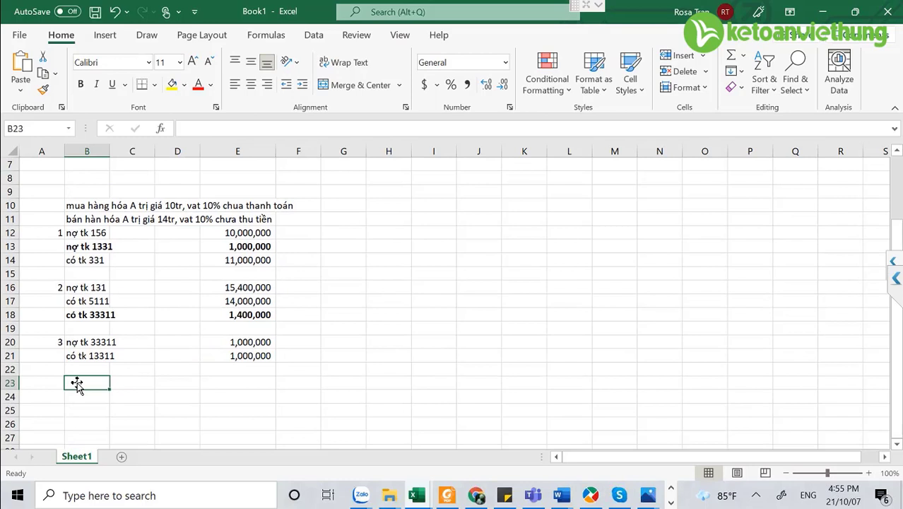
text(nợ t k)
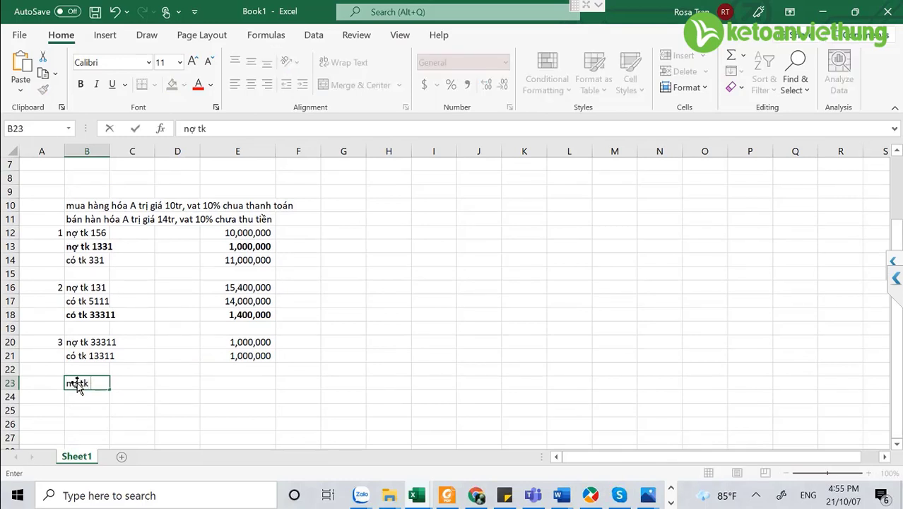
text(t 33311)
key(Return)
text(cp)
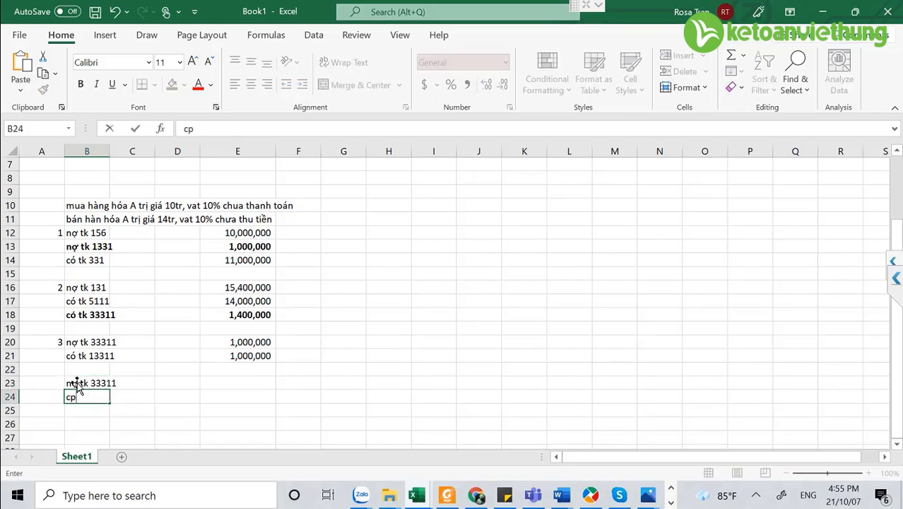
text(os 112)
key(Return)
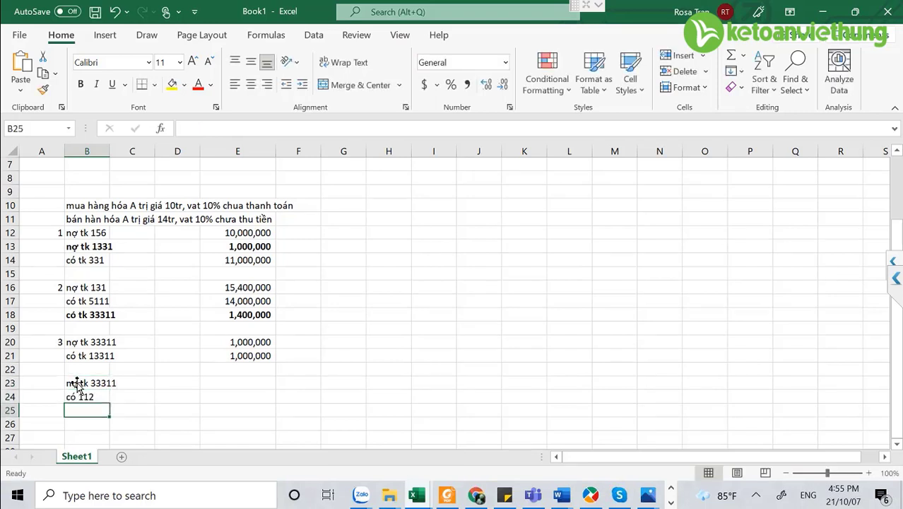
Enter 400000 as the payment amount in E23 and link E24 to E23.
click(230, 386)
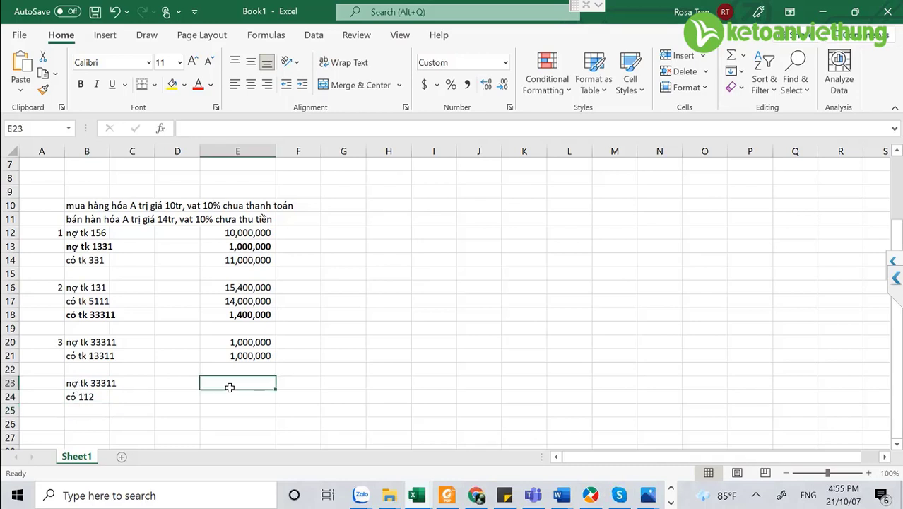
text(400000)
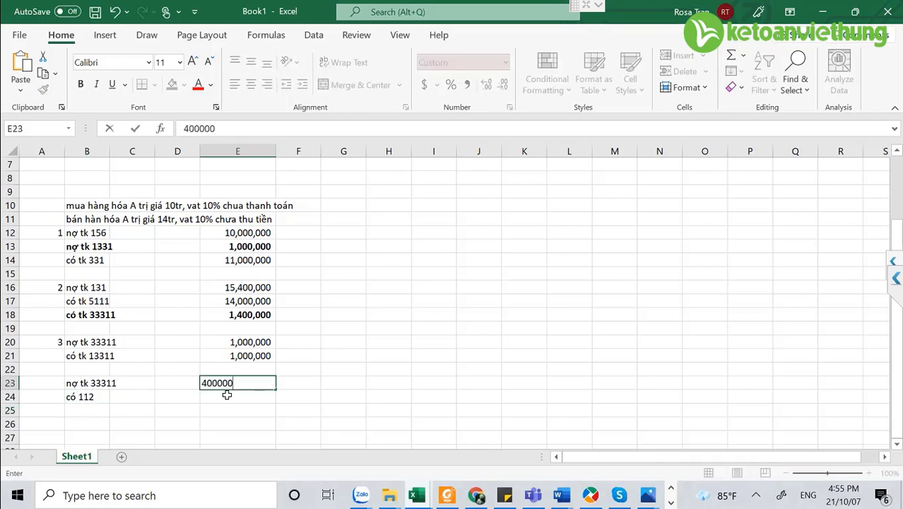
key(Return)
text(=)
click(228, 382)
key(Return)
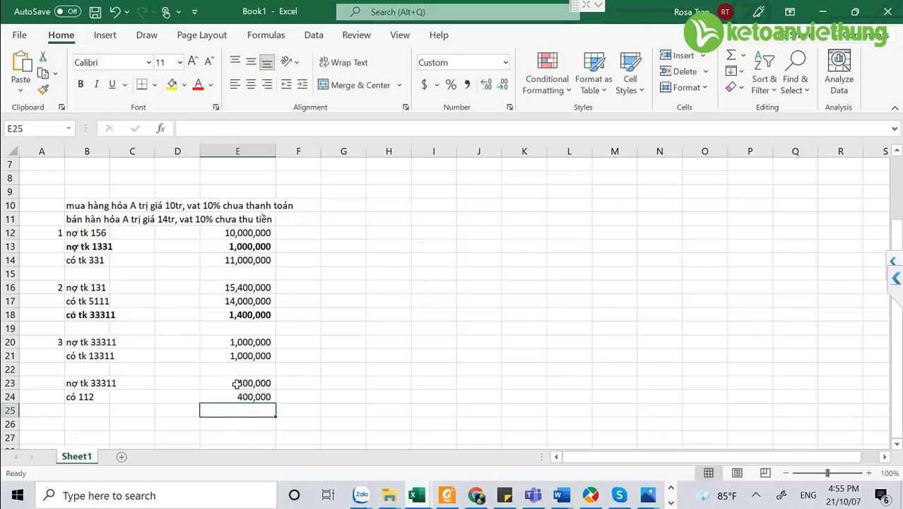
Compare the input VAT in E13 and the output VAT in E18 with the payment amount in E23.
click(238, 246)
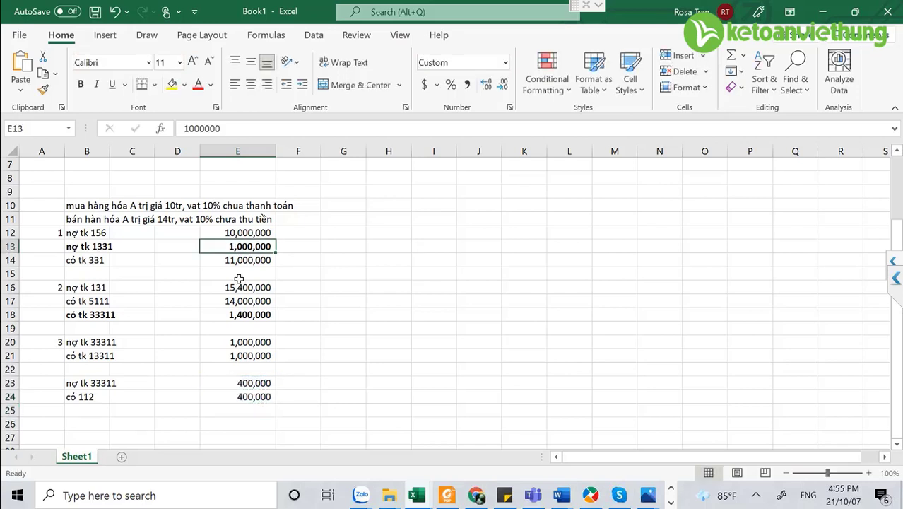
click(242, 318)
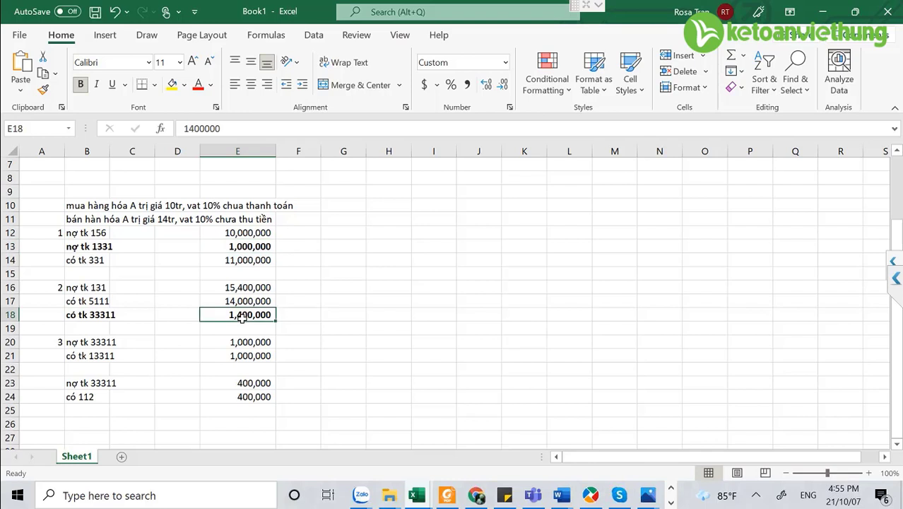
click(231, 249)
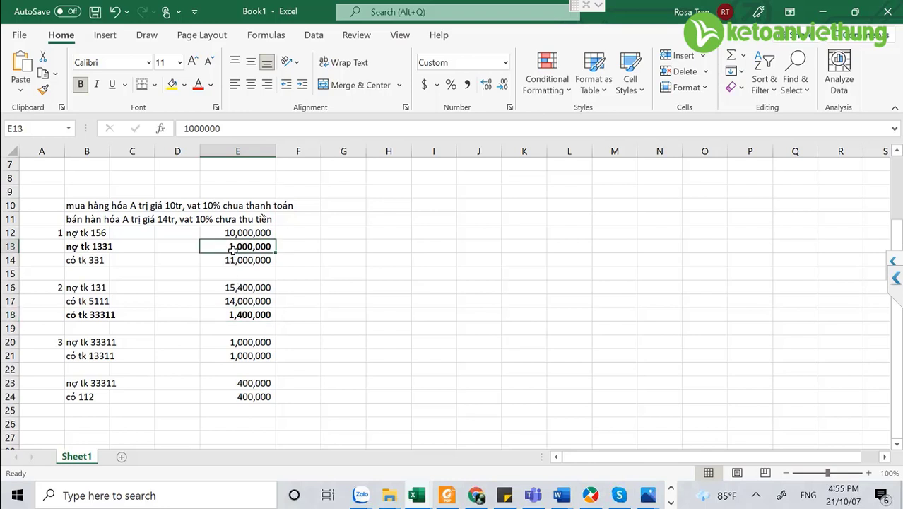
click(238, 327)
drag(95, 316, 248, 315)
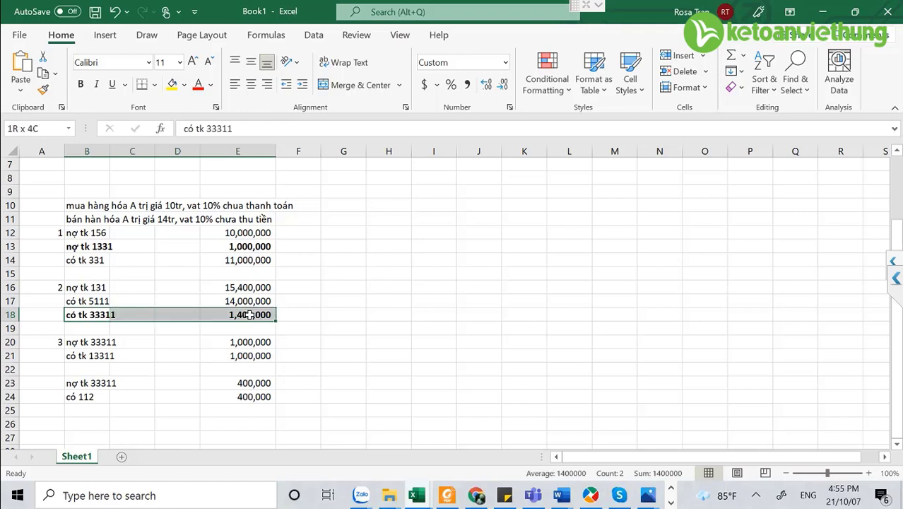
drag(258, 396, 245, 382)
click(244, 383)
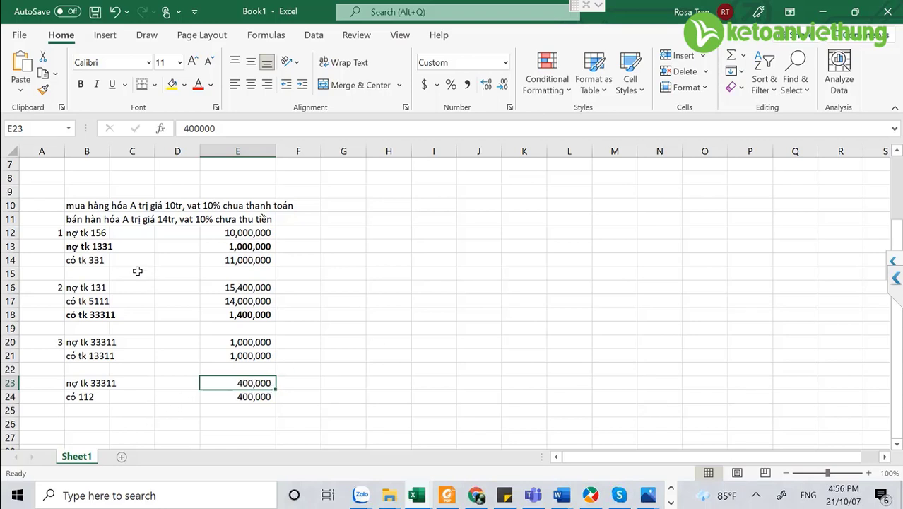
Highlight the input VAT lines B13:E13 and B21:E21 in yellow.
drag(86, 246, 251, 246)
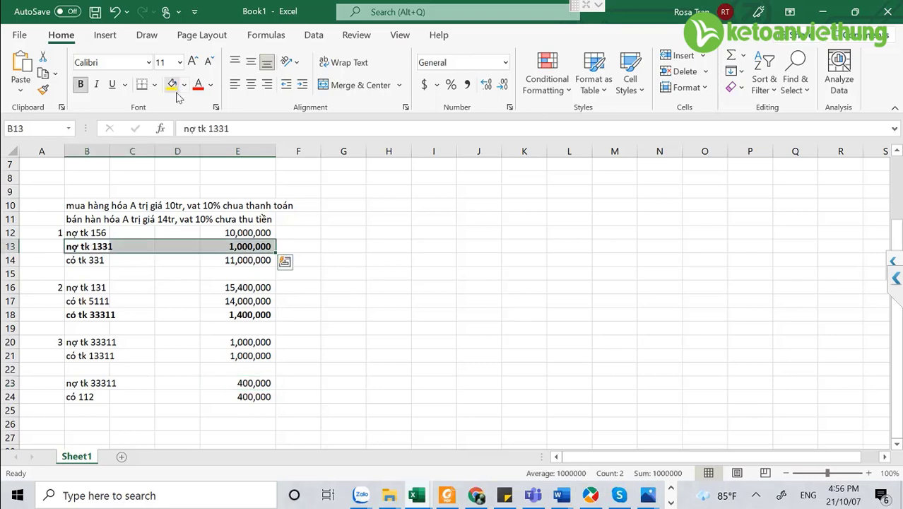
click(172, 84)
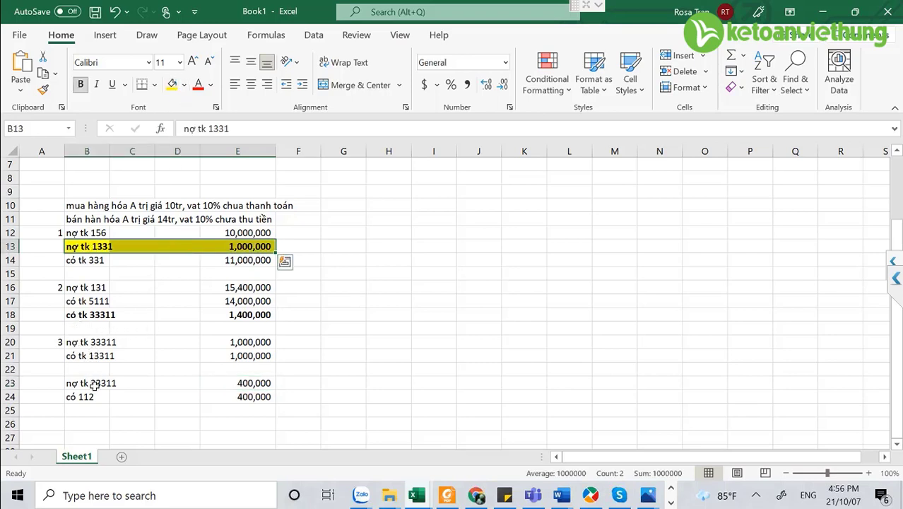
drag(84, 356, 273, 358)
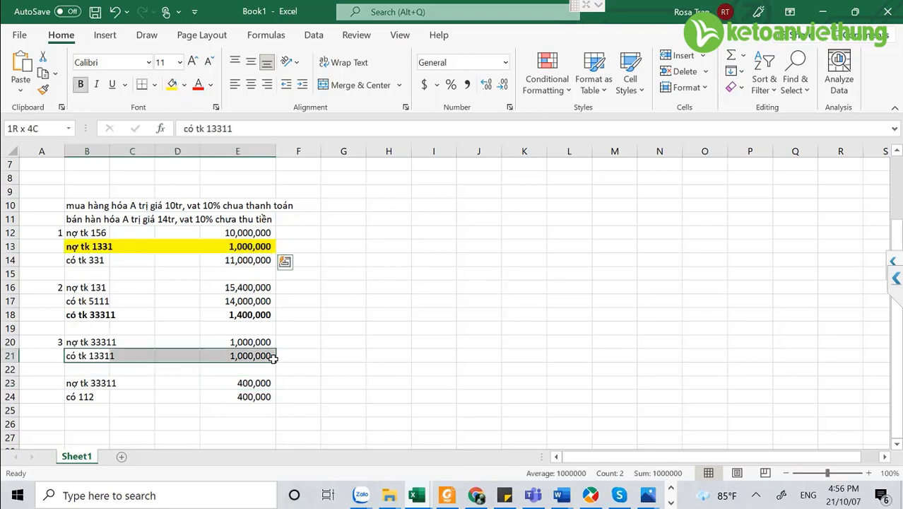
click(171, 84)
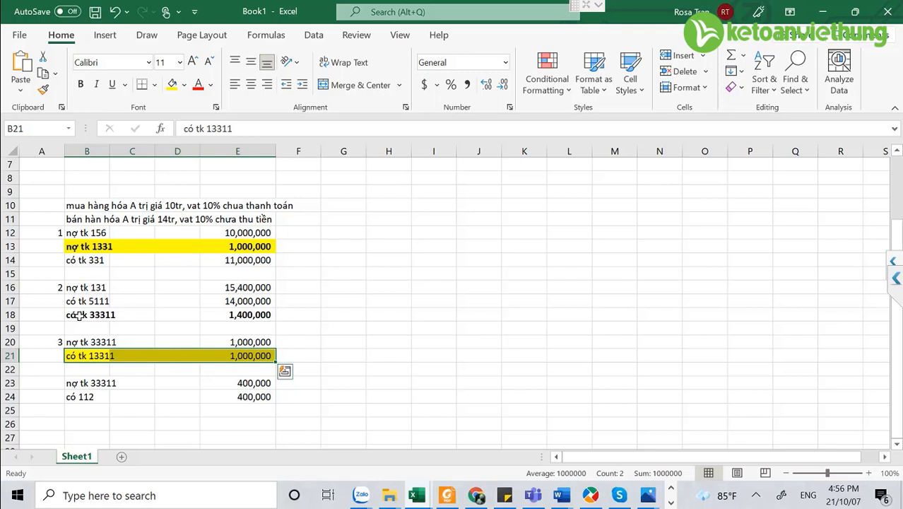
Highlight the three tk 33311 lines, B18:E18, B20:E20 and B23:E23, in green.
click(80, 314)
drag(159, 315, 241, 318)
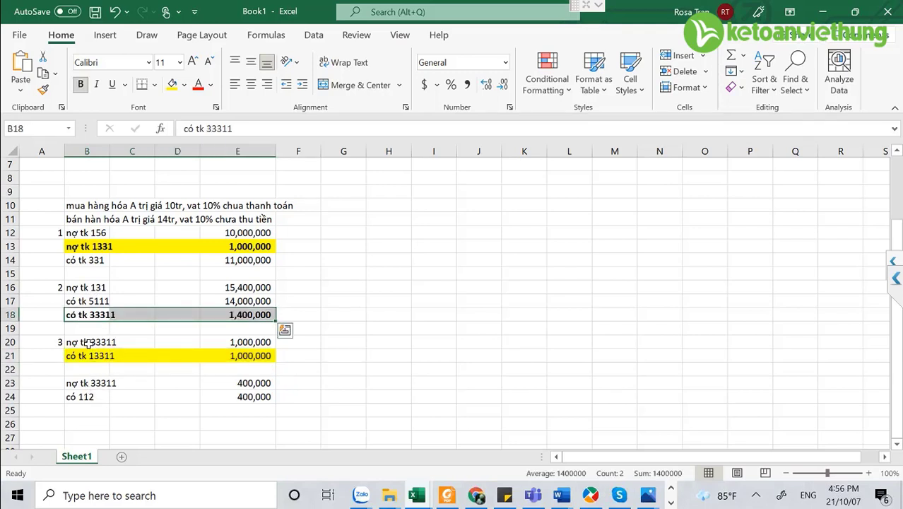
drag(92, 342, 234, 342)
drag(84, 383, 245, 376)
click(184, 84)
click(285, 119)
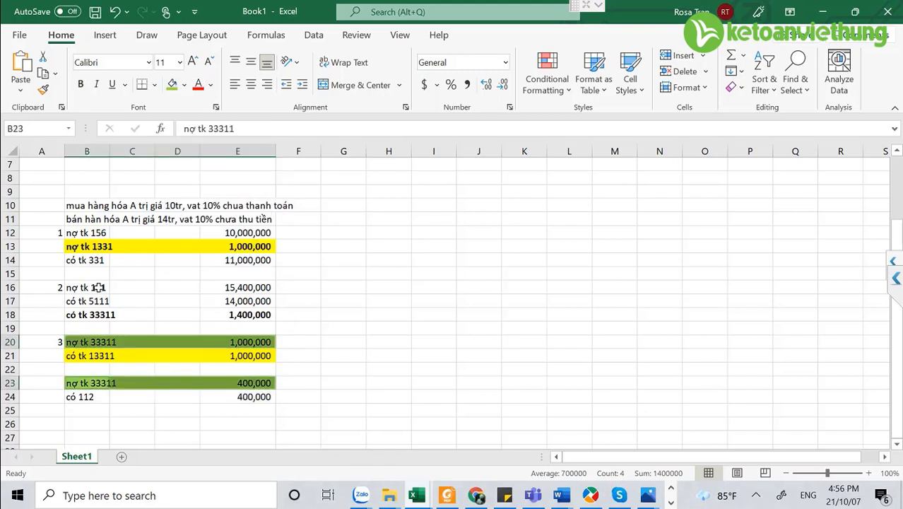
drag(91, 315, 203, 315)
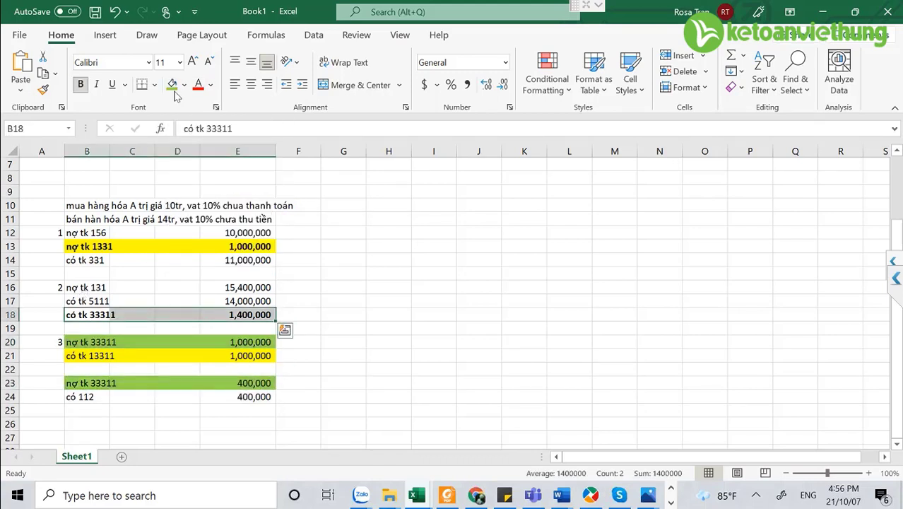
click(172, 84)
click(327, 313)
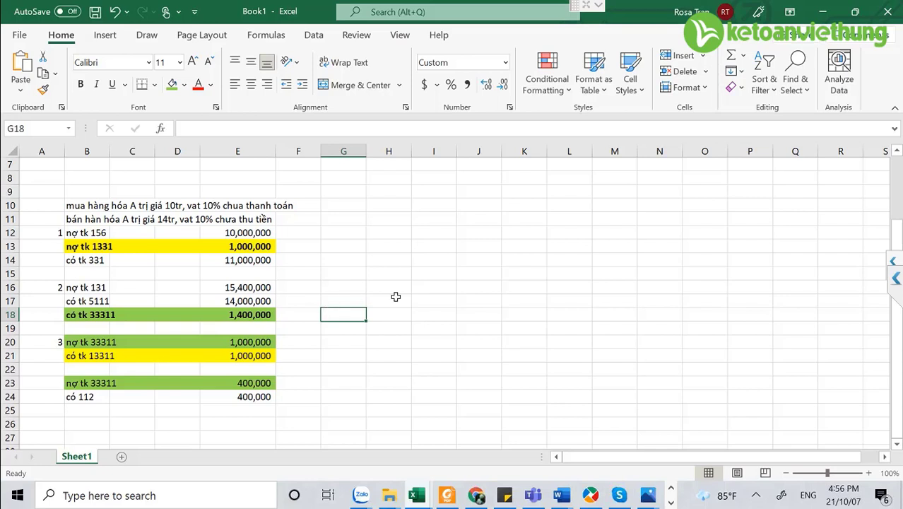
Merge and center J16:K16 and enter "tk 33311" as the T-account heading.
click(475, 282)
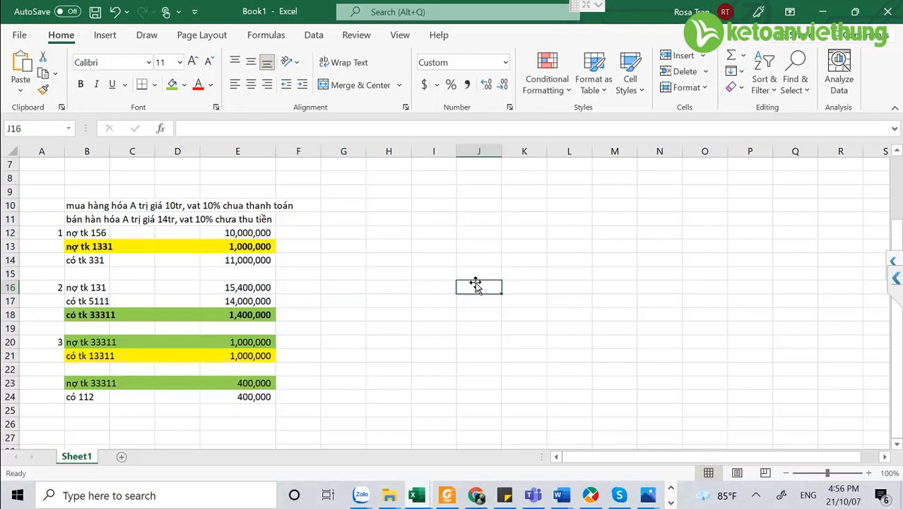
shift+click(513, 290)
key(alt+h)
text(mctk)
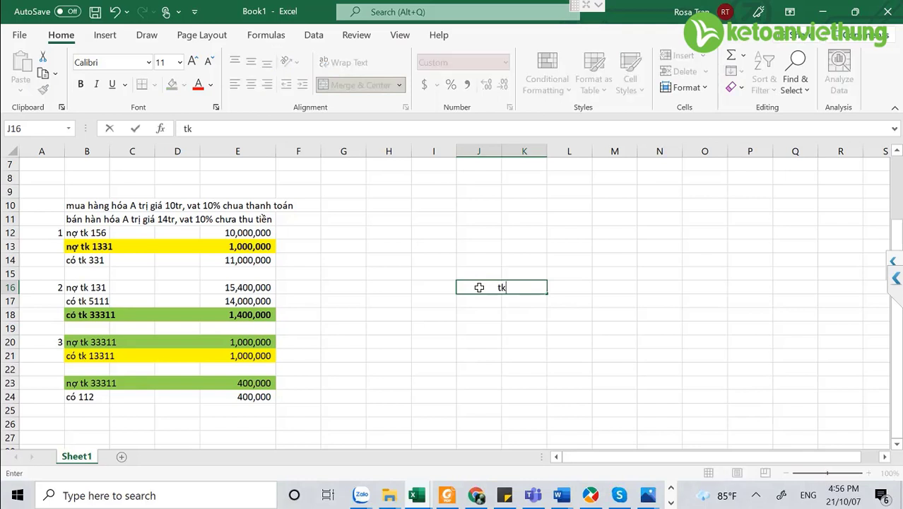
text( 33311)
key(Return)
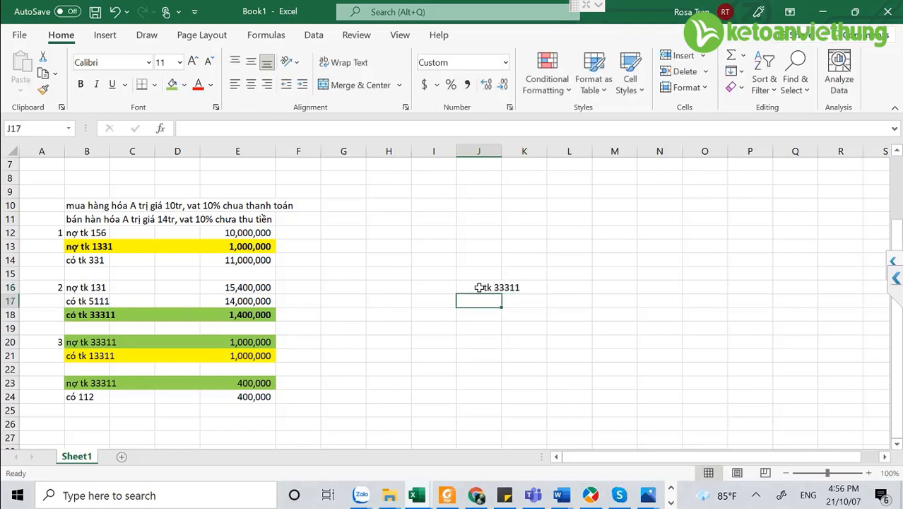
Label the T-account sides "nợ" in I16 and "có" in L16, and the first row "psinh" in H17.
click(435, 290)
text(nợ)
key(Tab)
key(Tab)
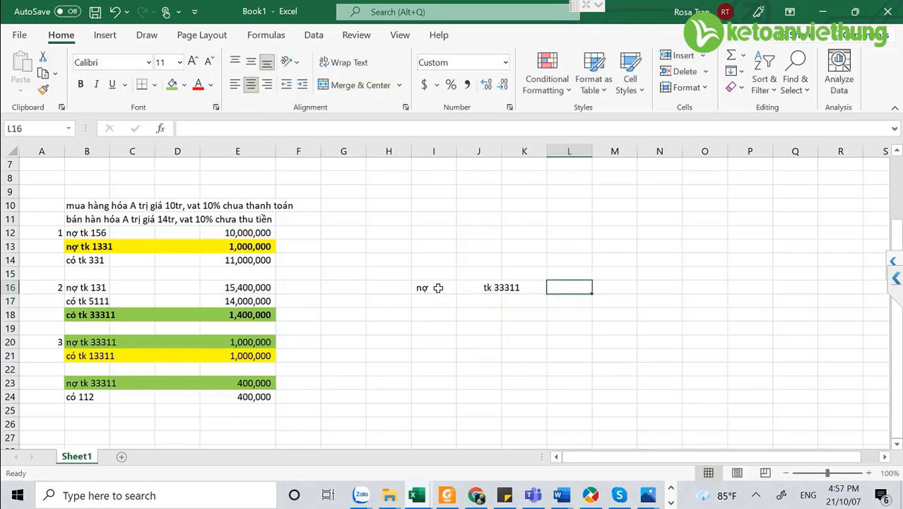
text(có)
key(Return)
click(381, 301)
text(psinh)
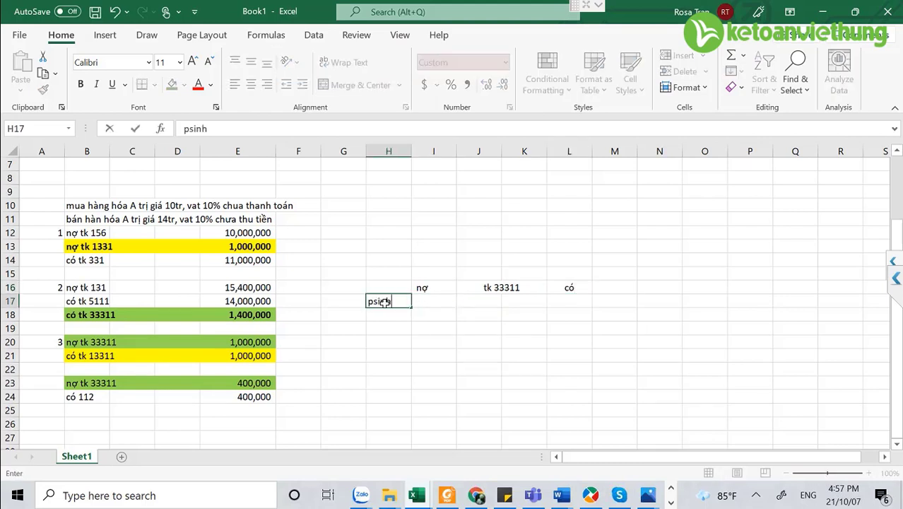
text(q)
key(BackSpace)
Draw the T-account lines with a bottom border under J16:K16 and a vertical border between columns J and K through row 23.
click(509, 287)
drag(488, 302, 488, 385)
Fill the psinh row by linking debit cell J17 to E20 and credit cell K17 to E18.
click(495, 303)
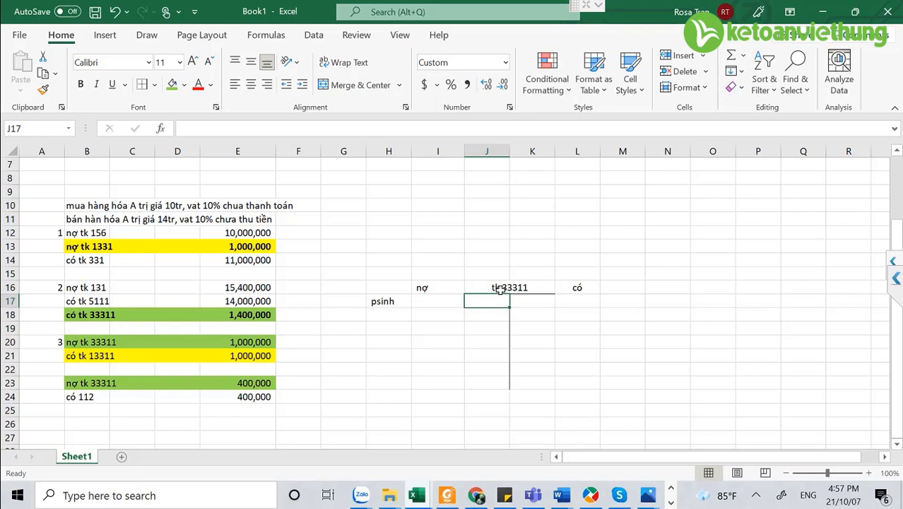
text(=)
click(263, 341)
key(Tab)
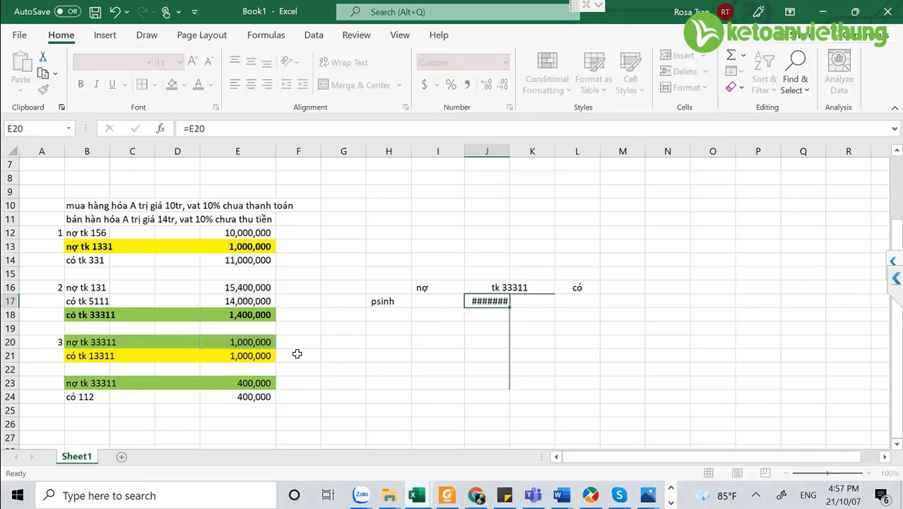
text(=)
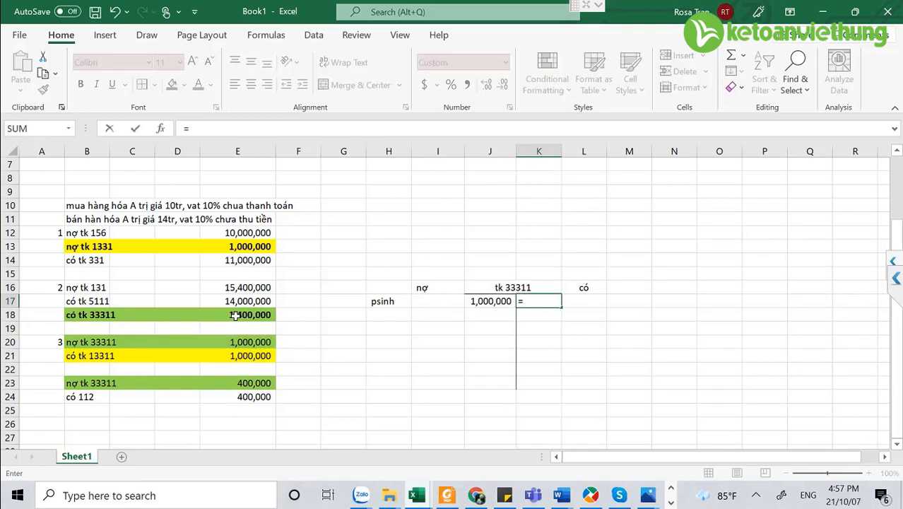
click(240, 314)
key(Return)
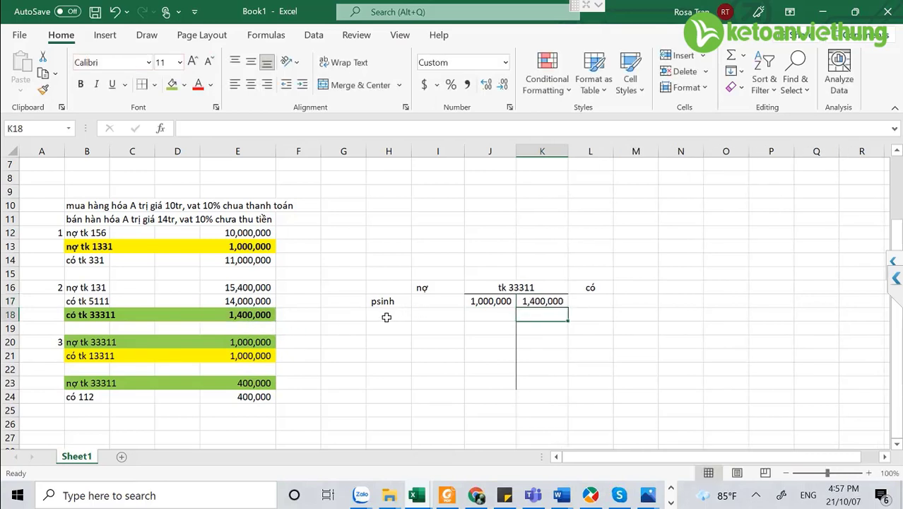
Add a "cộng psinh" row in H18, linking debit total J18 to J17 and credit total K18 to K17.
click(387, 317)
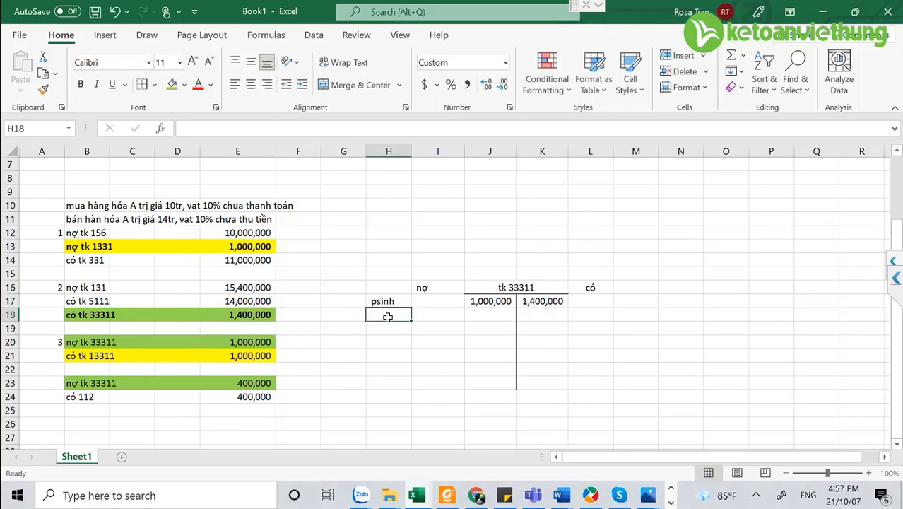
text(cộng p)
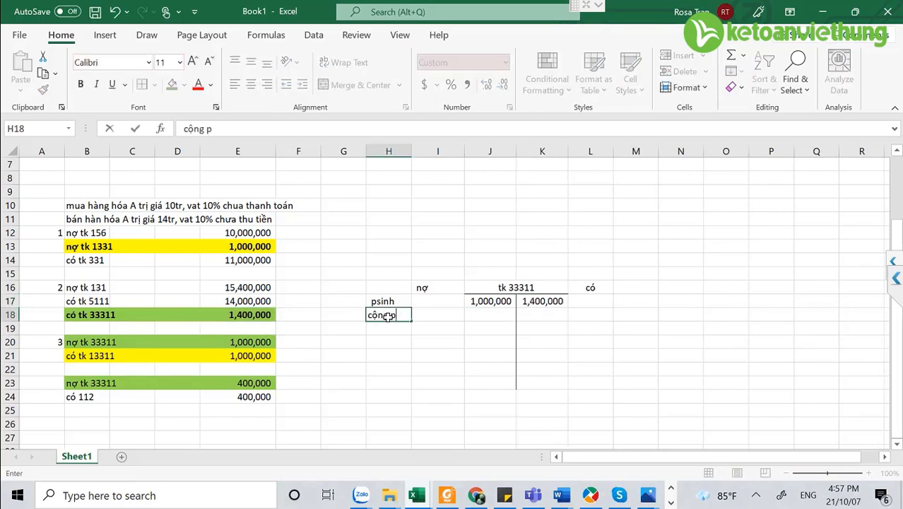
text(sinh)
key(Tab)
key(Tab)
text(=)
key(Return)
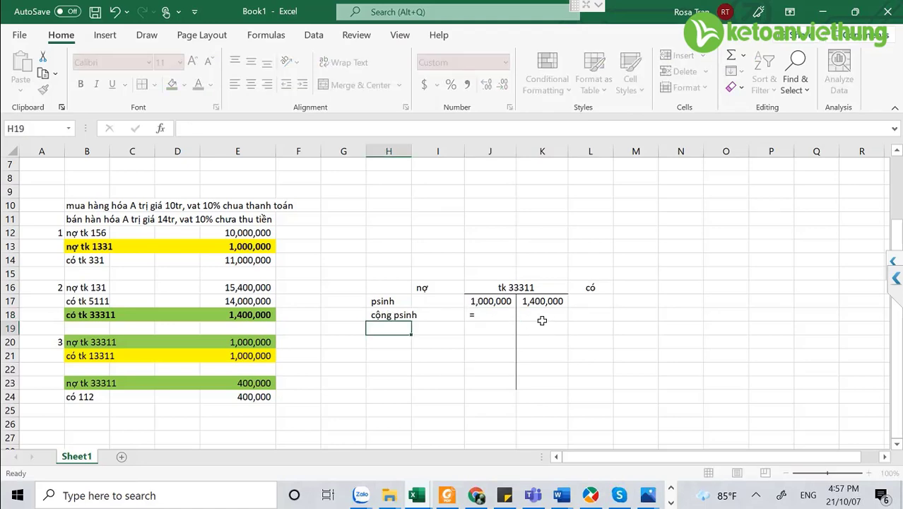
click(542, 320)
text(=)
click(529, 301)
key(Return)
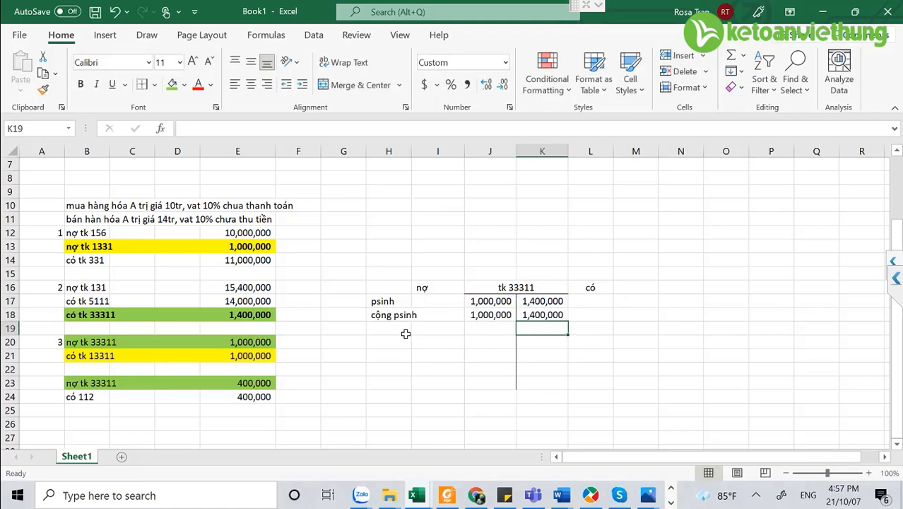
Add a "cuối kỳ" row in H19 and calculate its credit balance in K19 as =K18-J18.
click(390, 329)
text(cuối kỳ)
click(529, 336)
text(=)
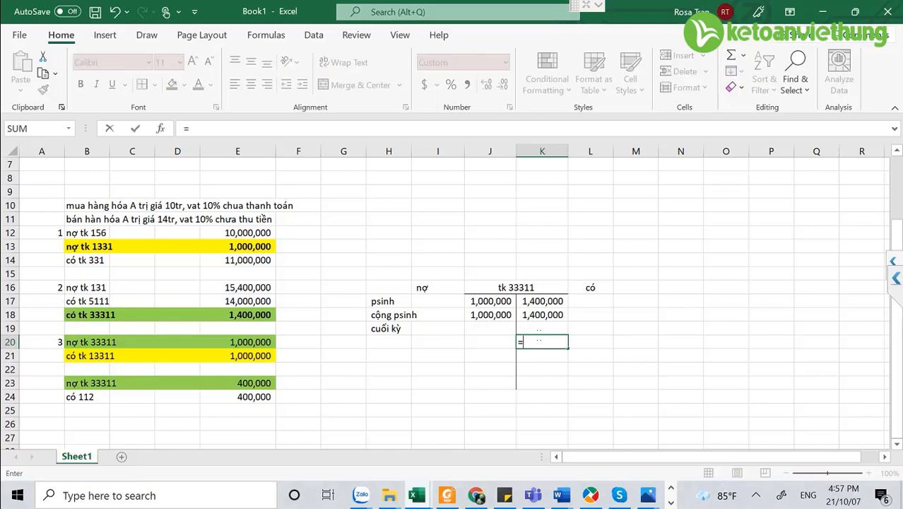
key(Escape)
click(533, 328)
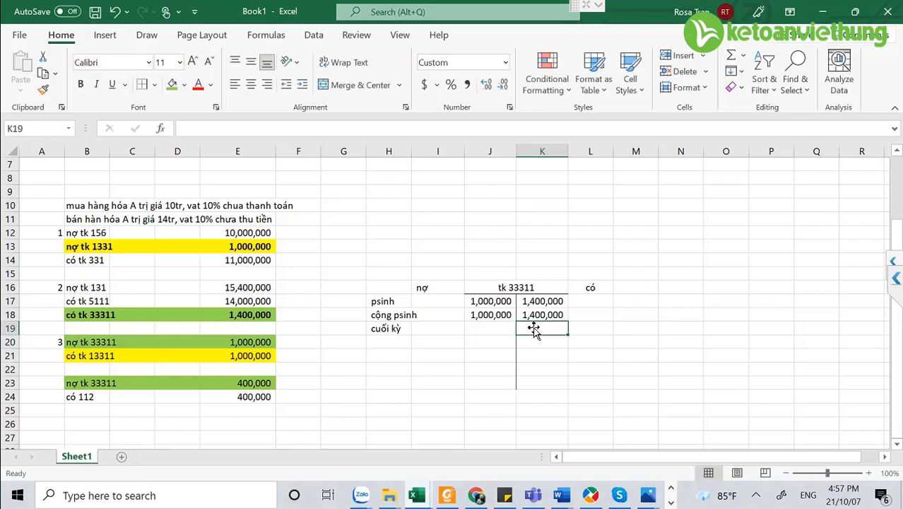
text(=)
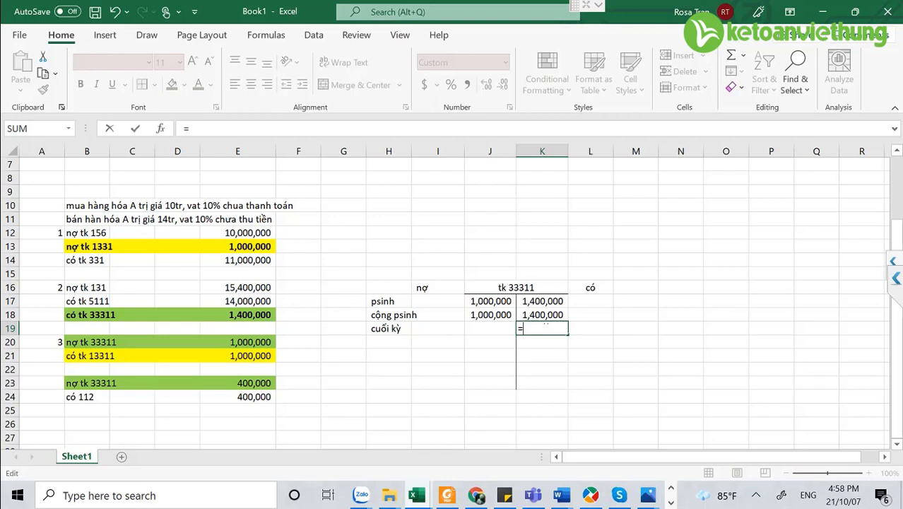
click(547, 316)
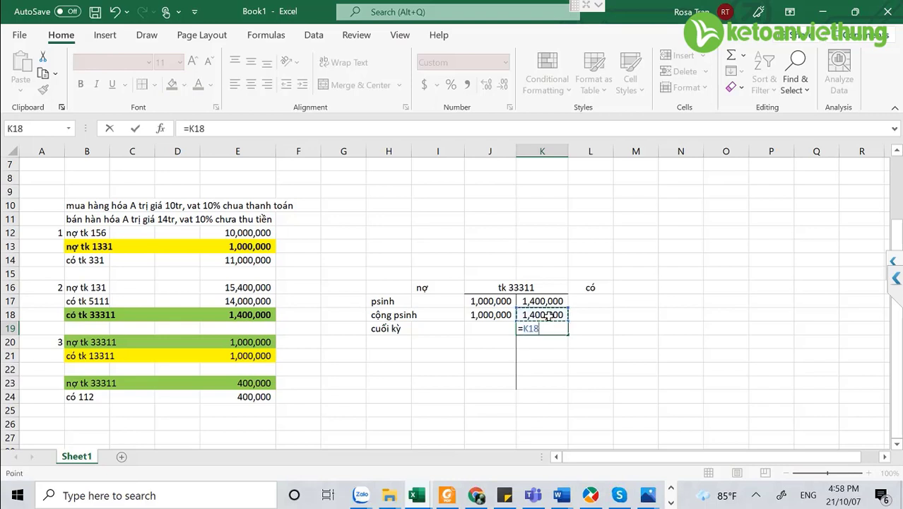
text(-)
click(482, 317)
key(Return)
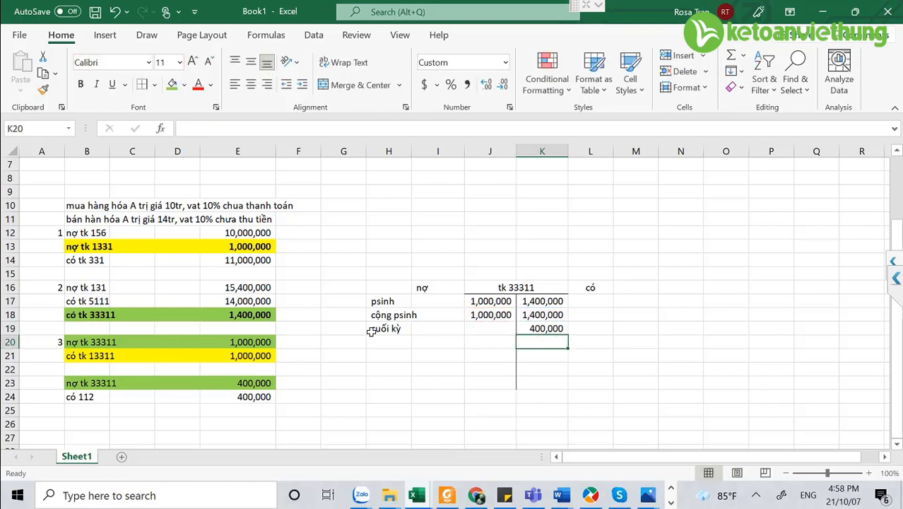
Label H20 "sang năm sau nộp" and link its debit cell J20 to the closing balance in K19.
click(546, 328)
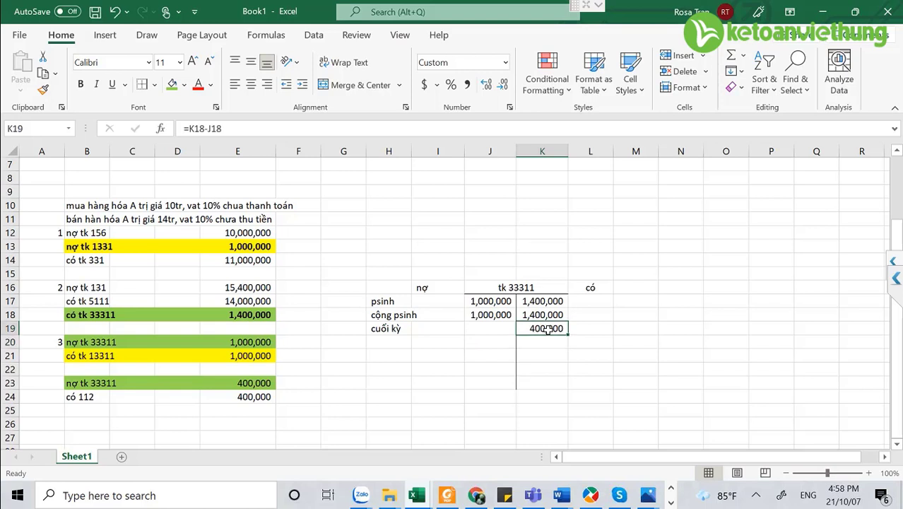
click(385, 342)
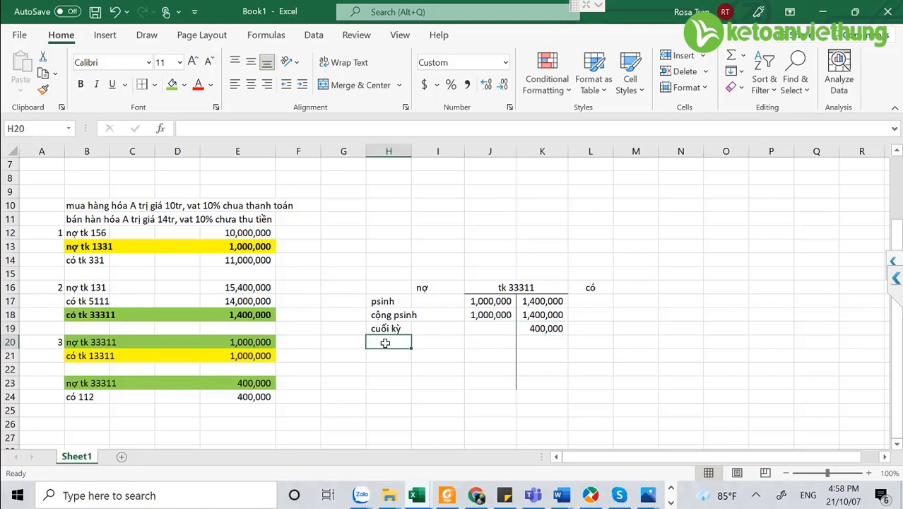
text(sang năm sau nộp)
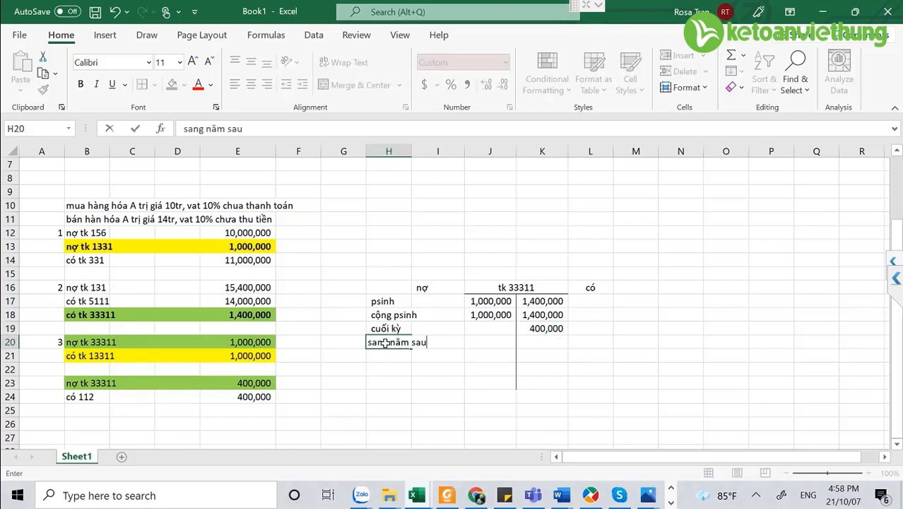
key(Tab)
key(Tab)
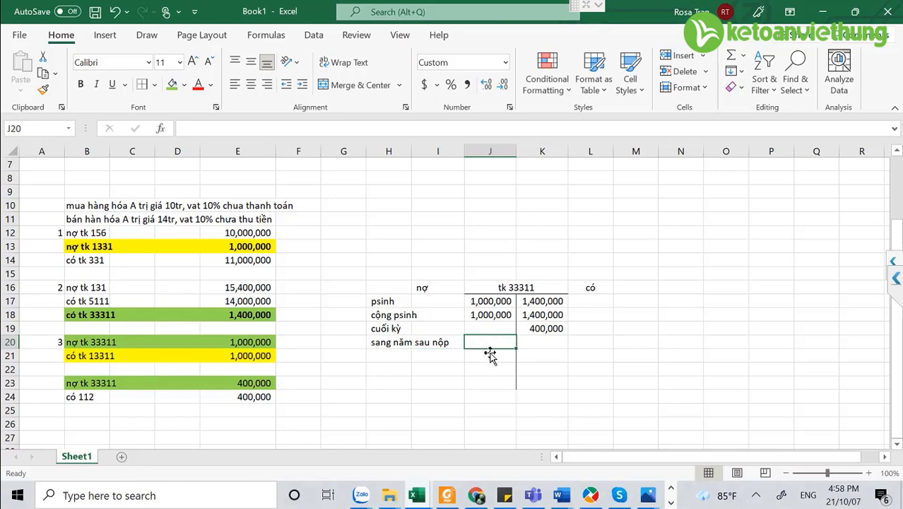
text(=)
click(546, 329)
key(Return)
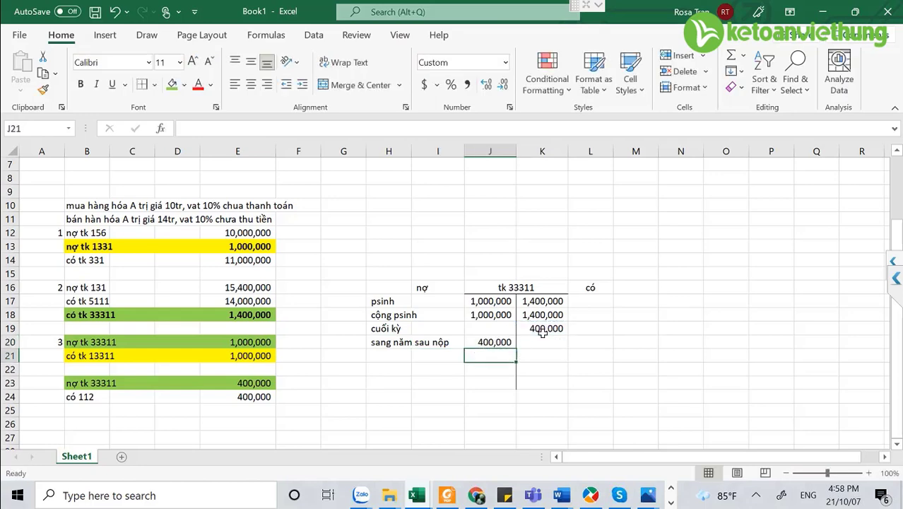
Link debit cell J21 to the payment entry in E23 and label the row "cộng psinh" in H21.
text(=)
click(261, 383)
key(Return)
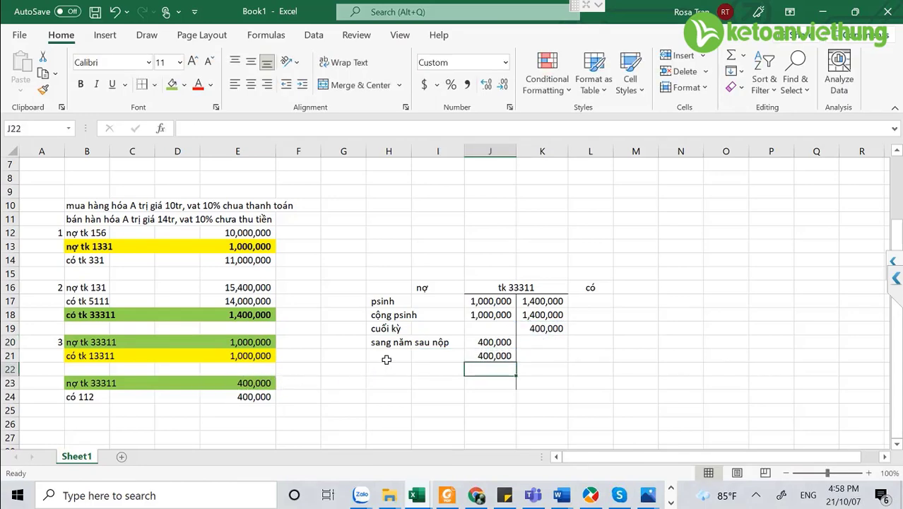
click(386, 360)
text(cộng)
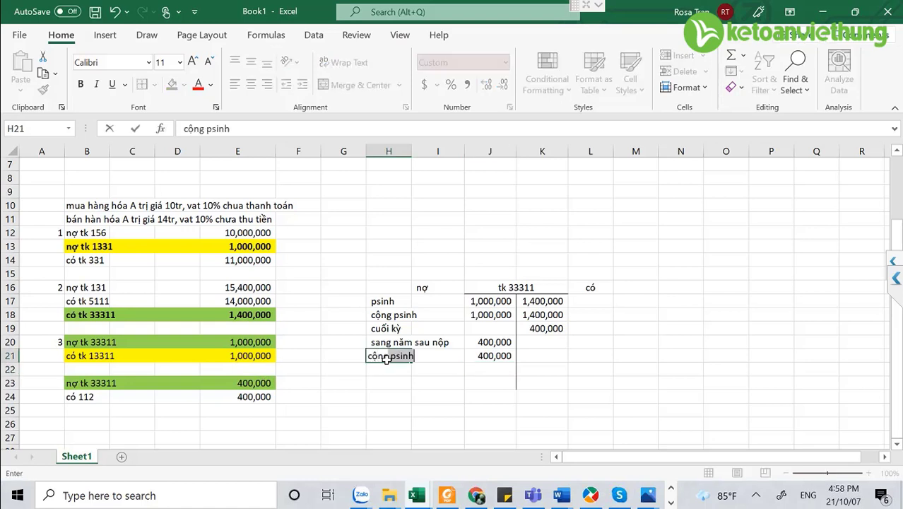
text( psinh)
key(Tab)
key(Tab)
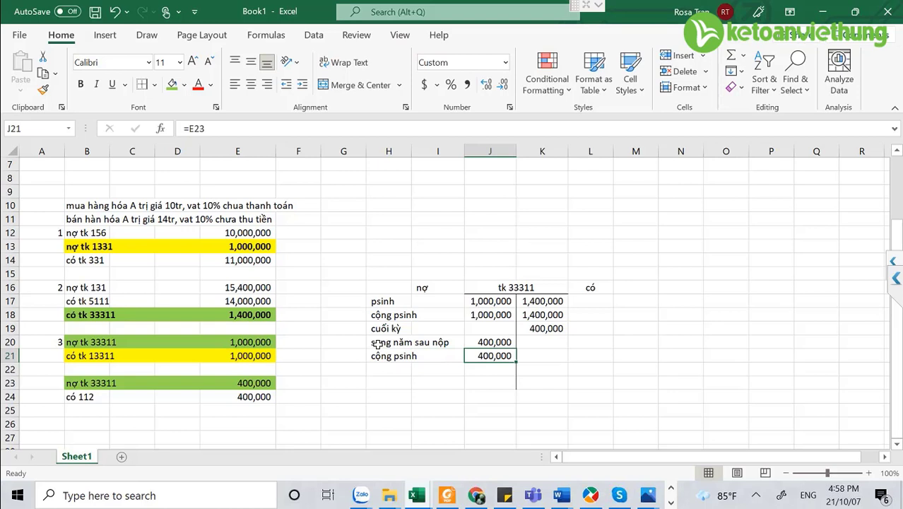
Move H20:J21 down one row, label the freed H20 "dư đầu năm sau" and link K20 to K19.
mouse_move(378, 342)
mouse_down()
mouse_move(495, 357)
mouse_move(385, 345)
mouse_up()
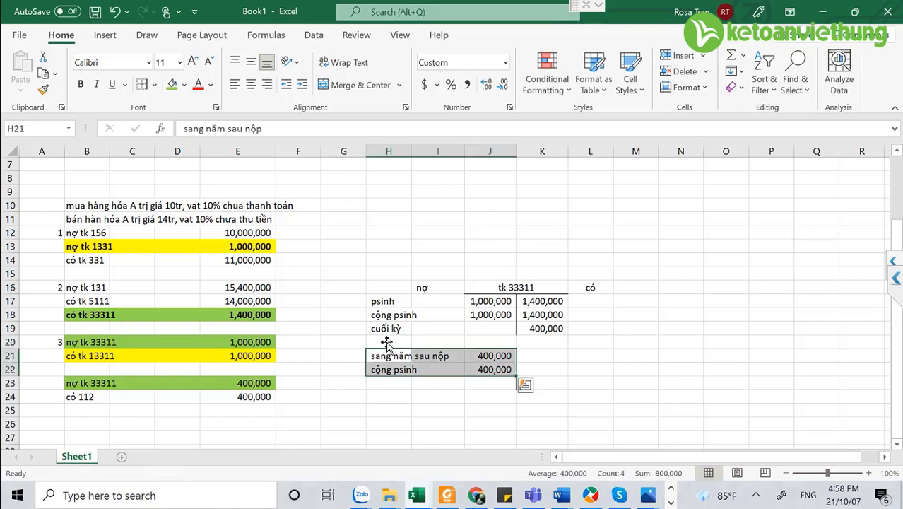
click(386, 342)
text(dư đầu năm sau)
key(Tab)
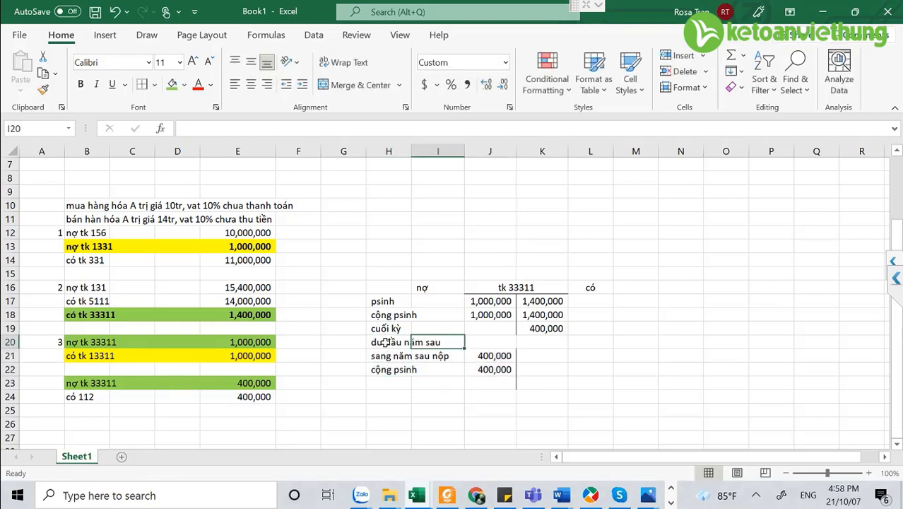
click(505, 341)
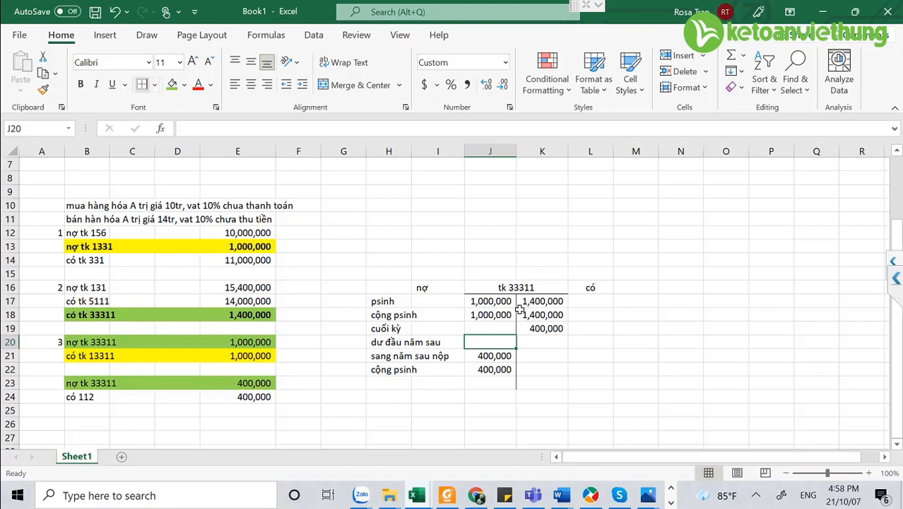
click(542, 340)
text(=)
click(542, 328)
key(Return)
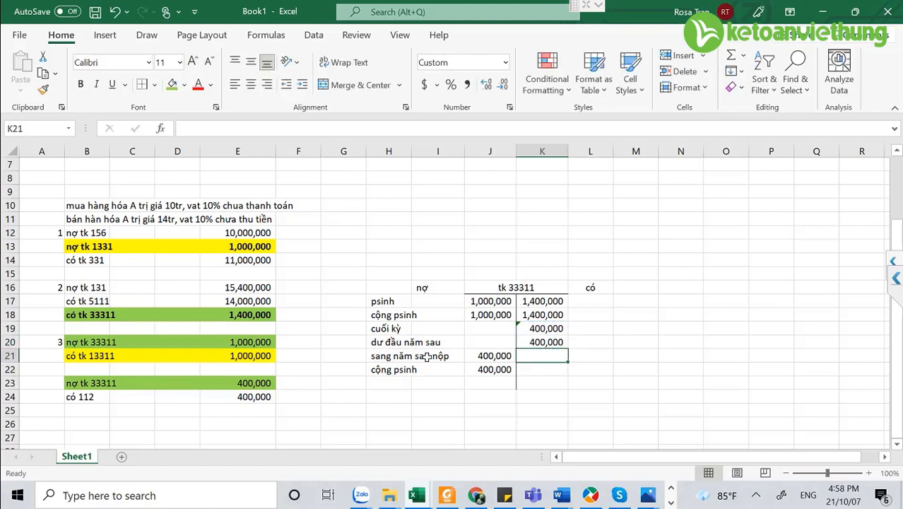
Reword the payment label in H21 to "trong năm sau nộp".
click(382, 357)
double_click(381, 357)
double_click(381, 356)
text(trong)
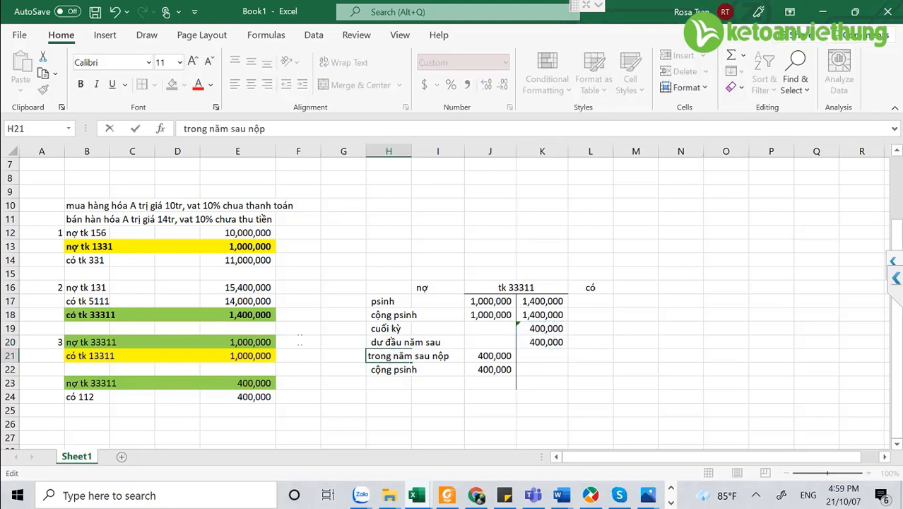
click(490, 359)
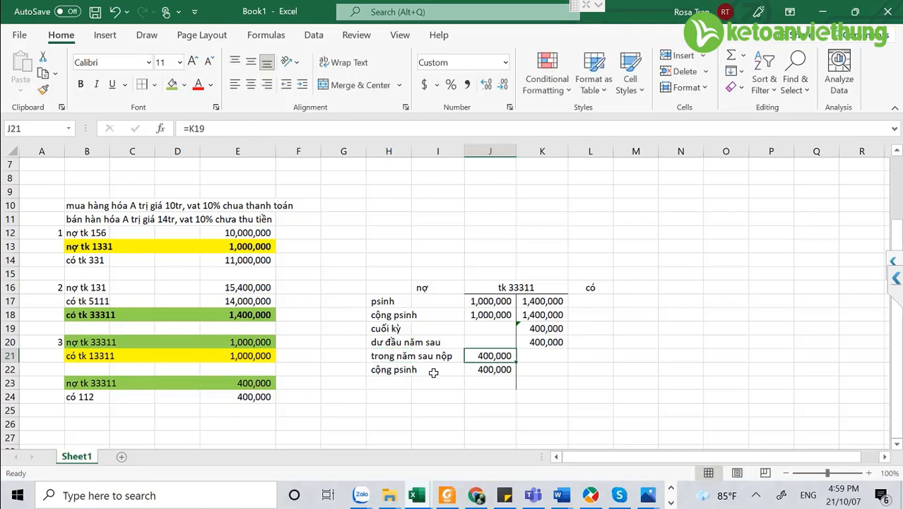
click(371, 369)
click(483, 368)
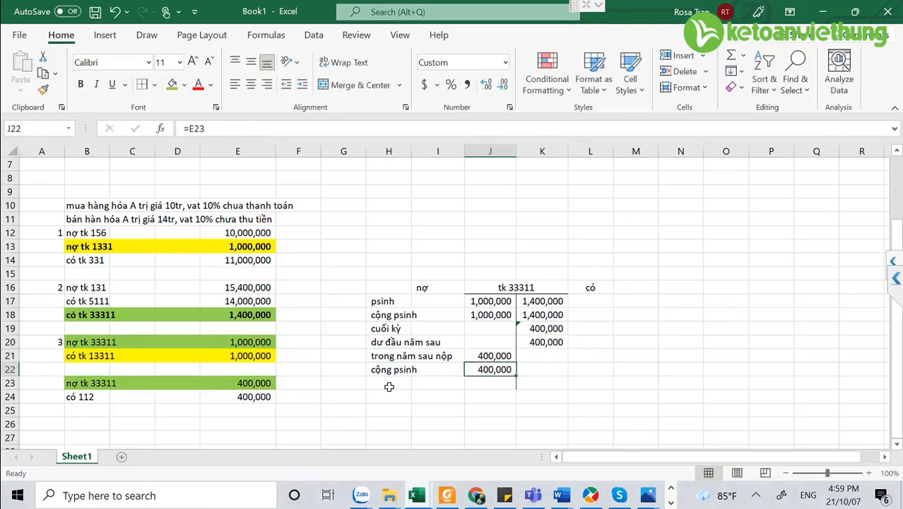
Add a "cuối kỳ năm sau" row in H23 and calculate its credit balance in K23 as =K20-J22.
click(388, 386)
text(cuối kỳ năm sau)
key(Tab)
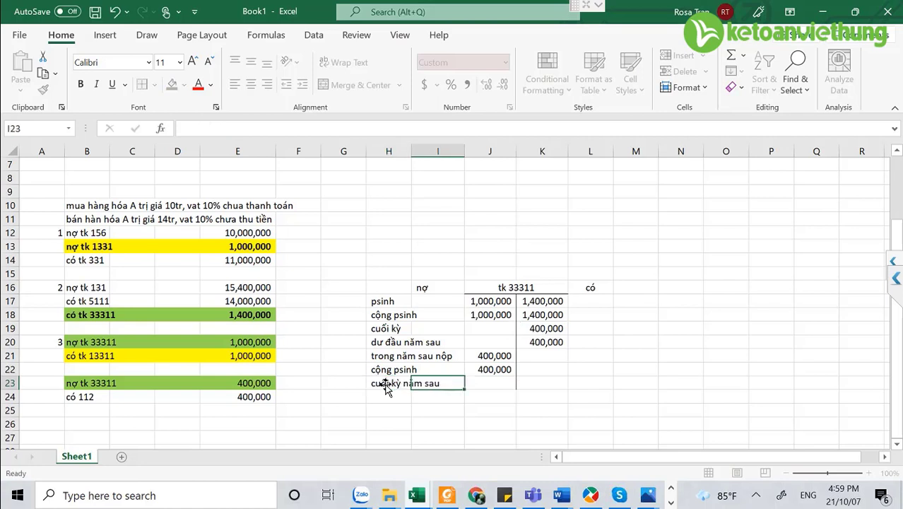
click(505, 384)
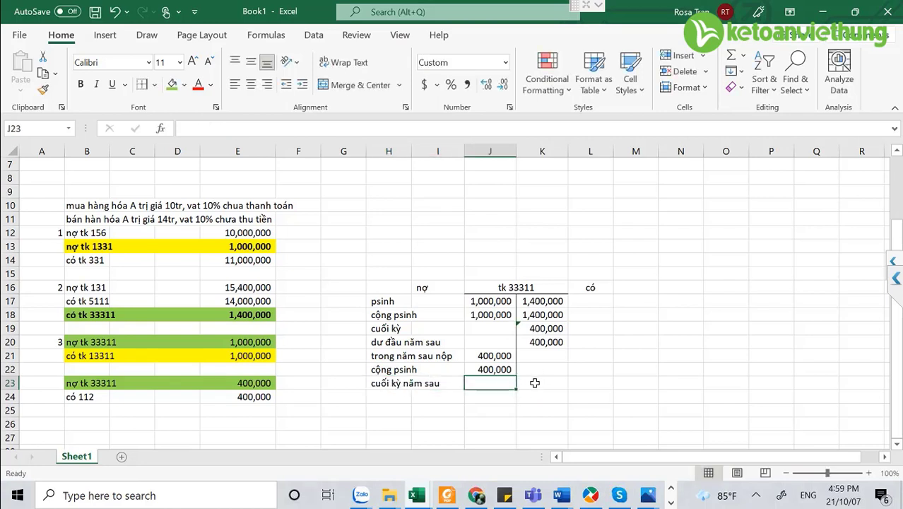
click(535, 382)
text(=)
click(546, 341)
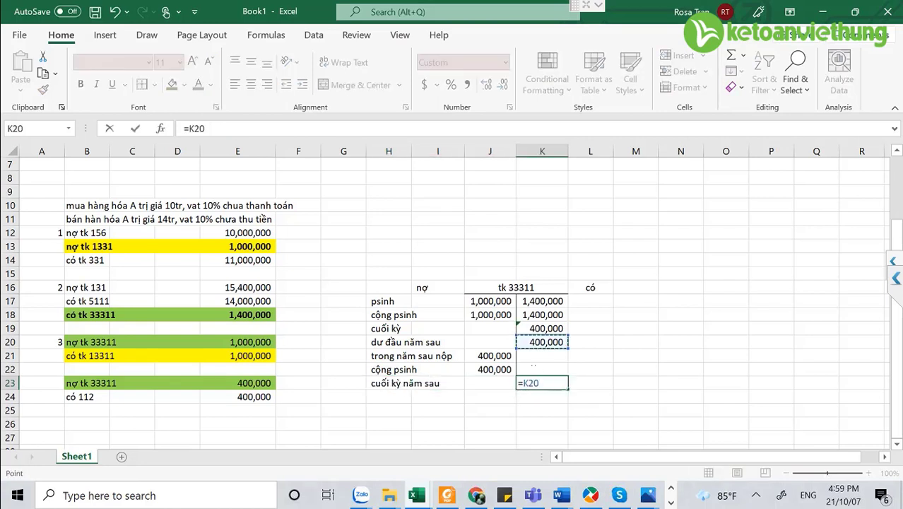
text(-)
click(498, 371)
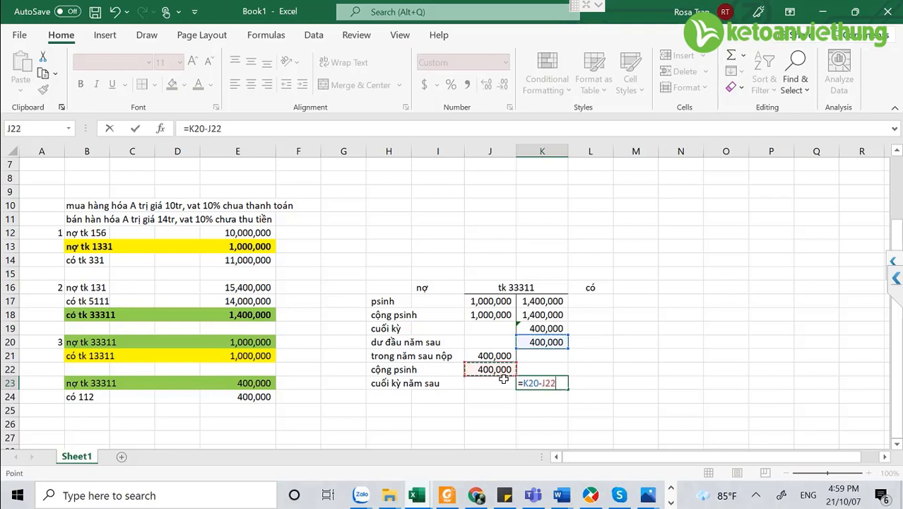
key(Return)
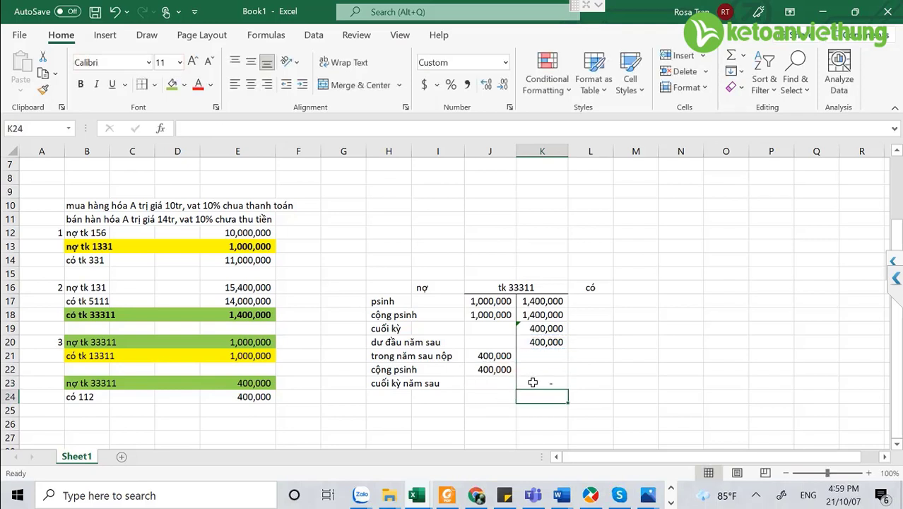
Make the next year's opening balance in K20 bold.
click(536, 340)
key(ctrl+b)
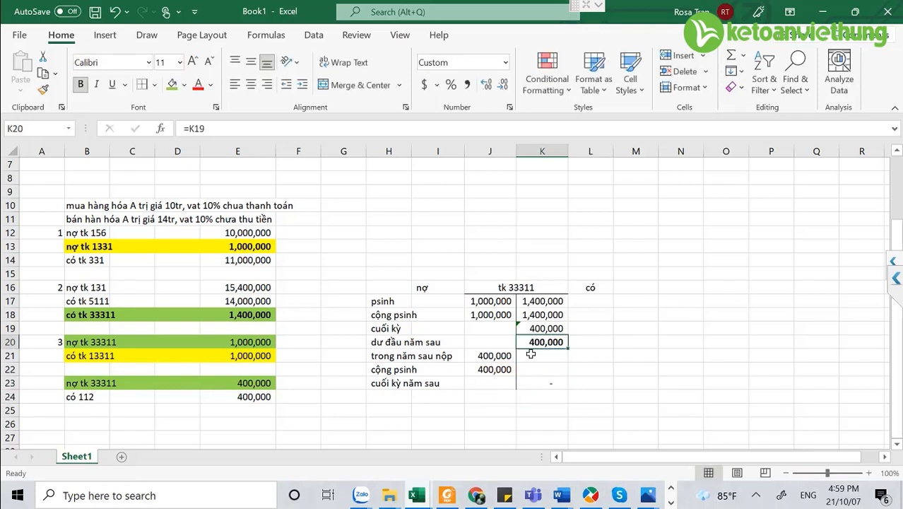
click(535, 330)
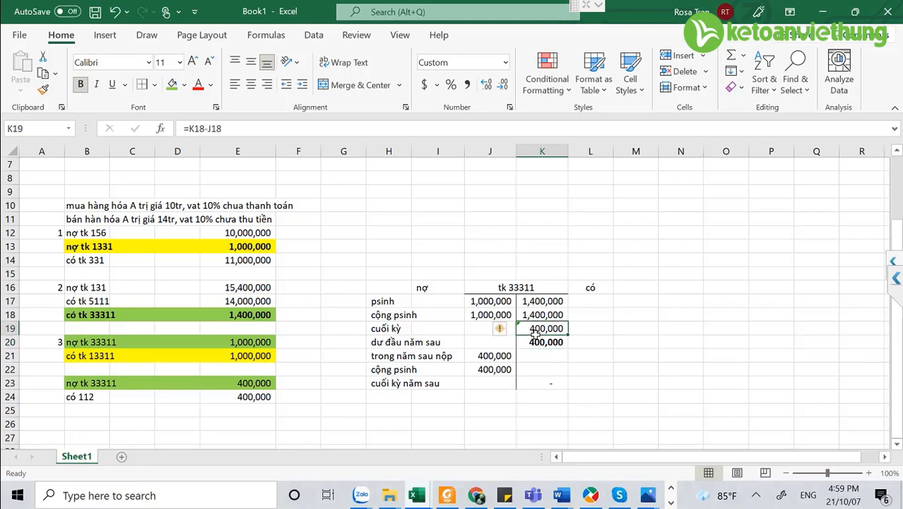
click(534, 342)
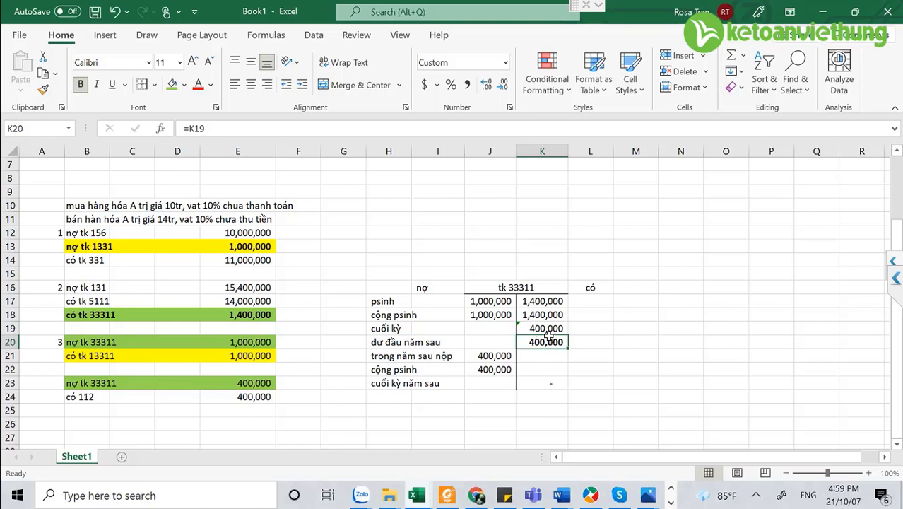
click(635, 337)
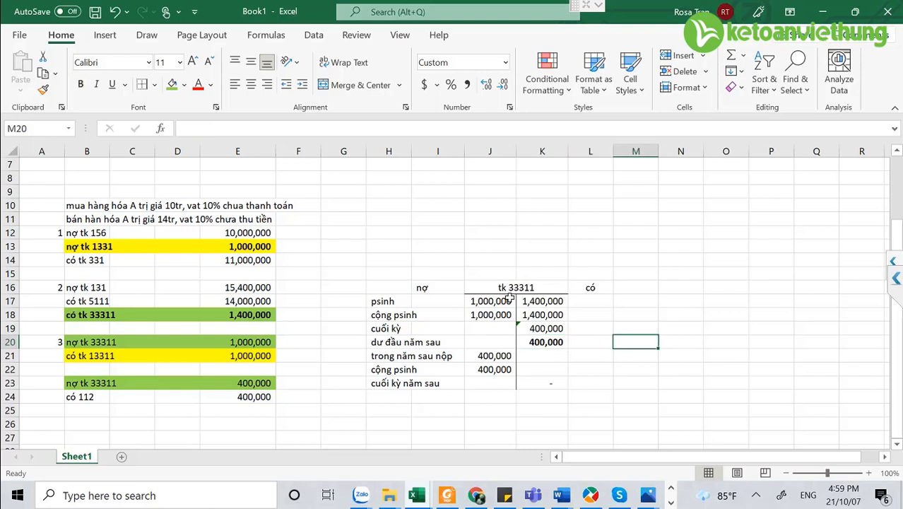
Switch to MISA SME and view the monthly VAT deduction entry (Khấu trừ thuế) for April 2021, closing it without saving.
click(483, 301)
key(Right)
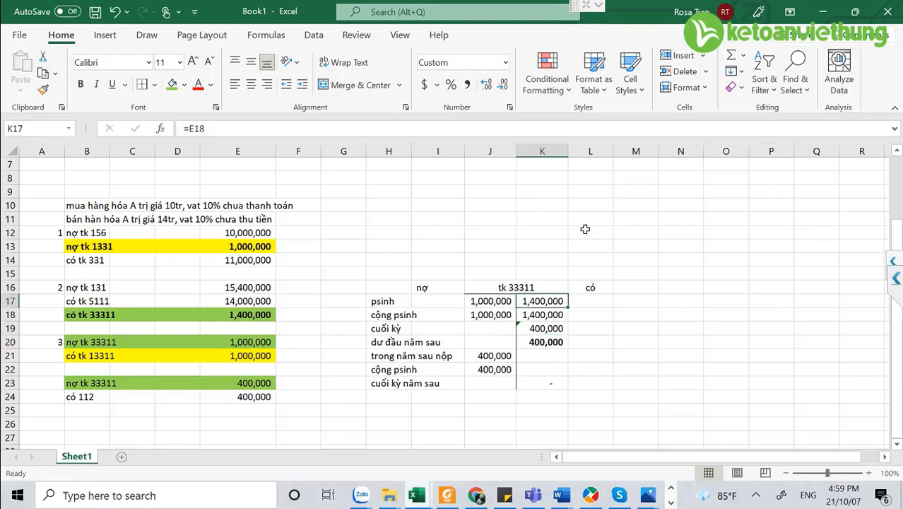
mouse_move(590, 499)
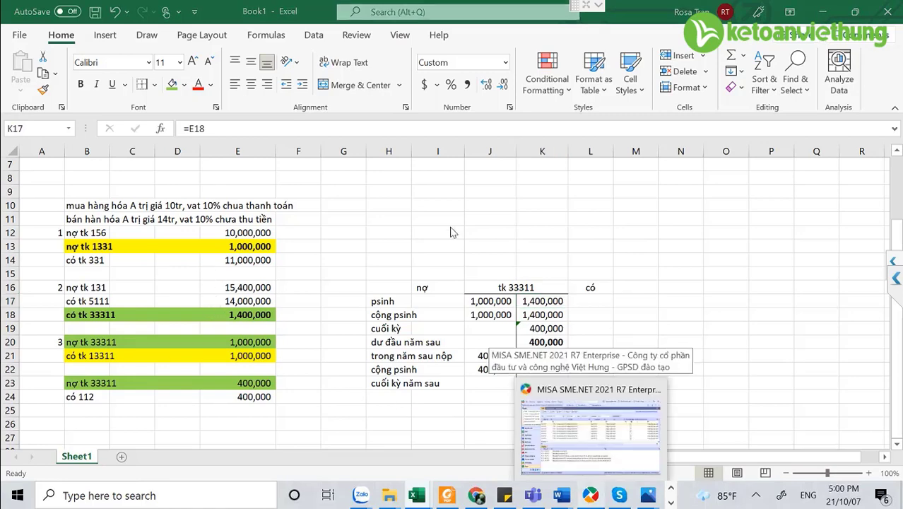
key(alt+Tab)
key(alt+Down)
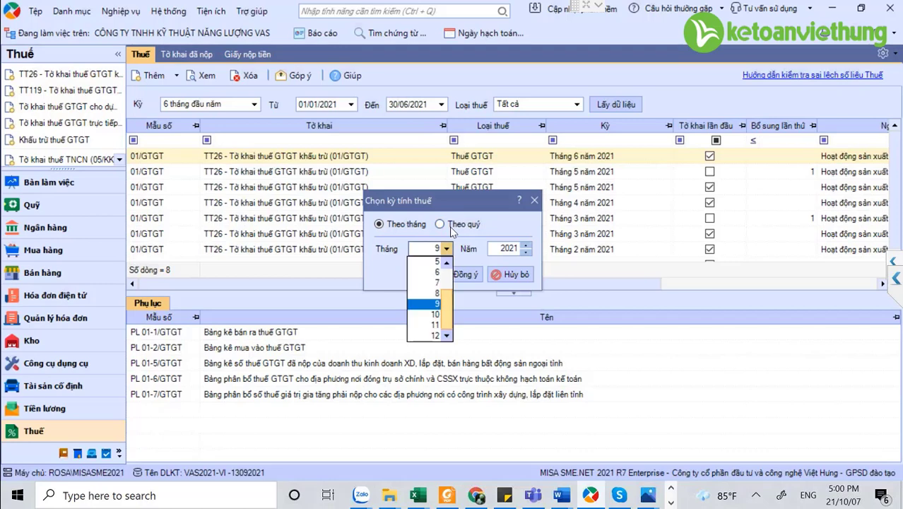
key(Up)
key(Up)
key(Up)
key(Up)
key(Up)
key(Return)
key(Return)
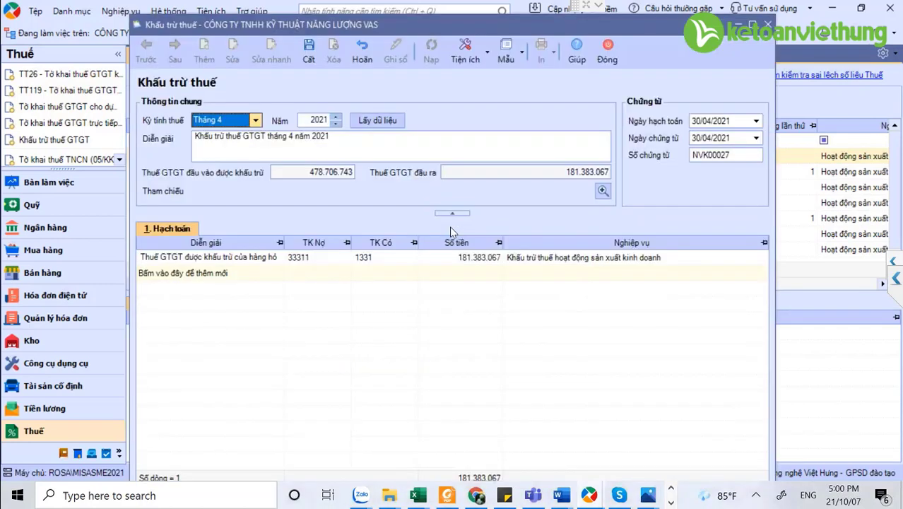
key(ctrl+F4)
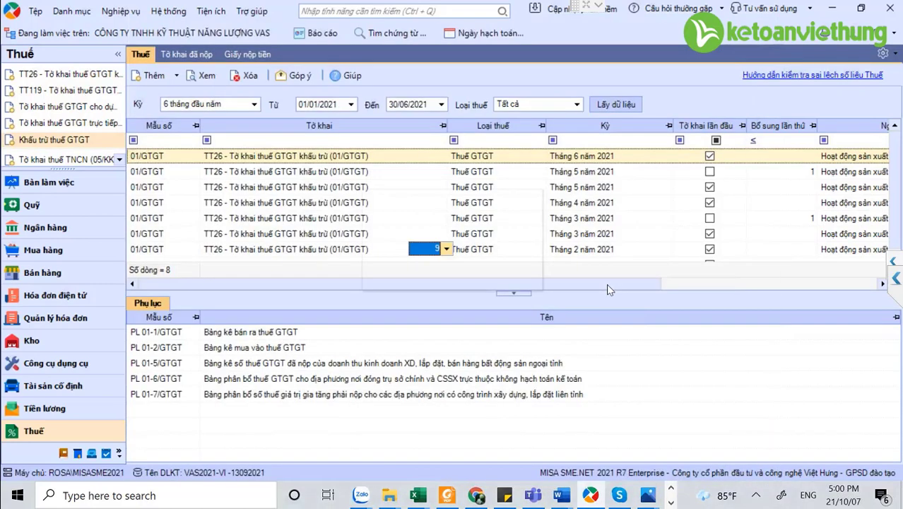
Review further monthly VAT deduction entries up to month 6 of 2021, closing each one without saving.
key(ctrl+n)
key(Return)
key(ctrl+F4)
key(ctrl+n)
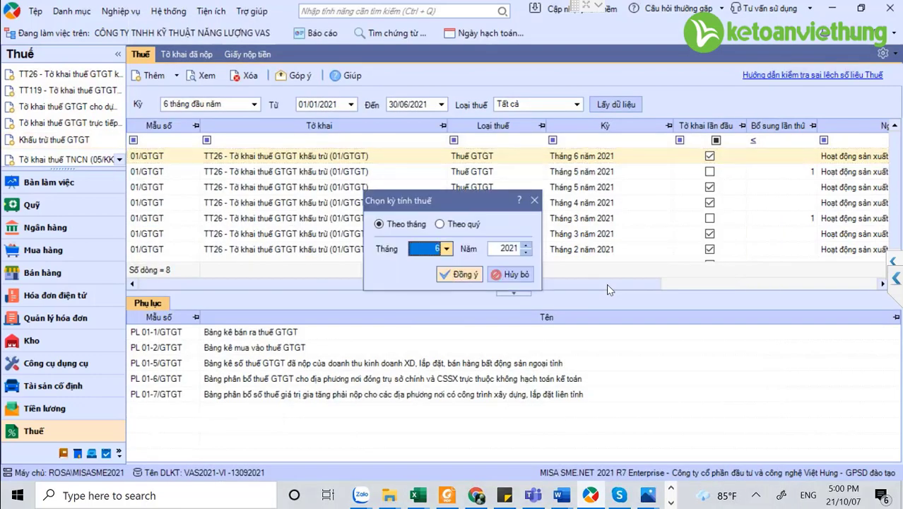
key(Return)
key(ctrl+F4)
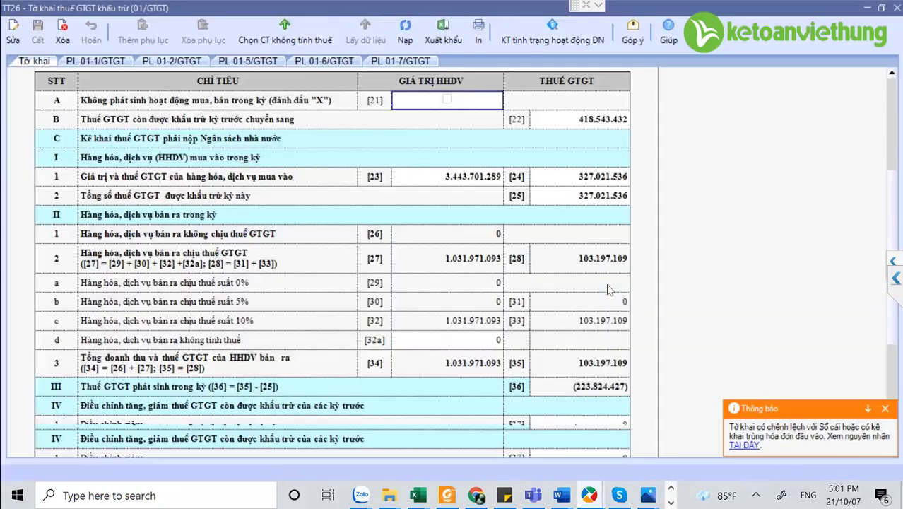
Copy the carried-forward deductible VAT, item [43] of the VAT declaration, into B29 of the Excel sheet as 642367859.
scroll(606, 288, down, 1)
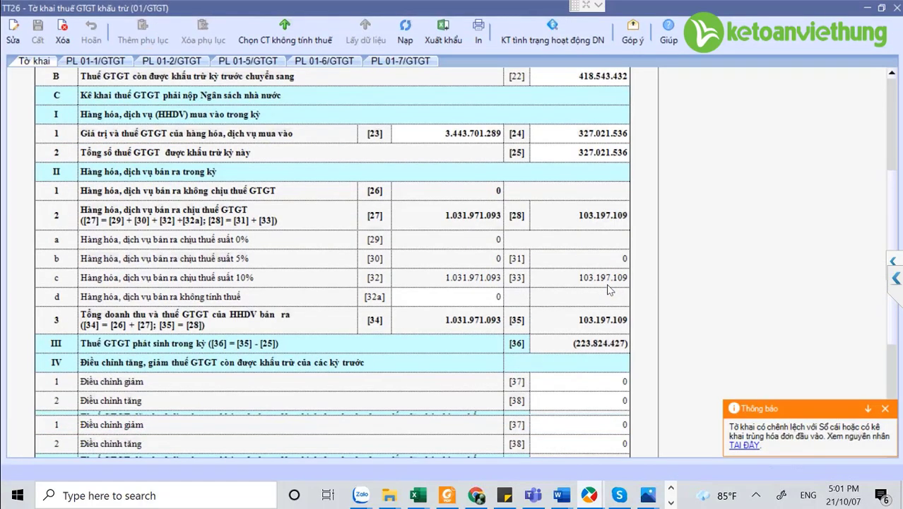
scroll(609, 290, down, 5)
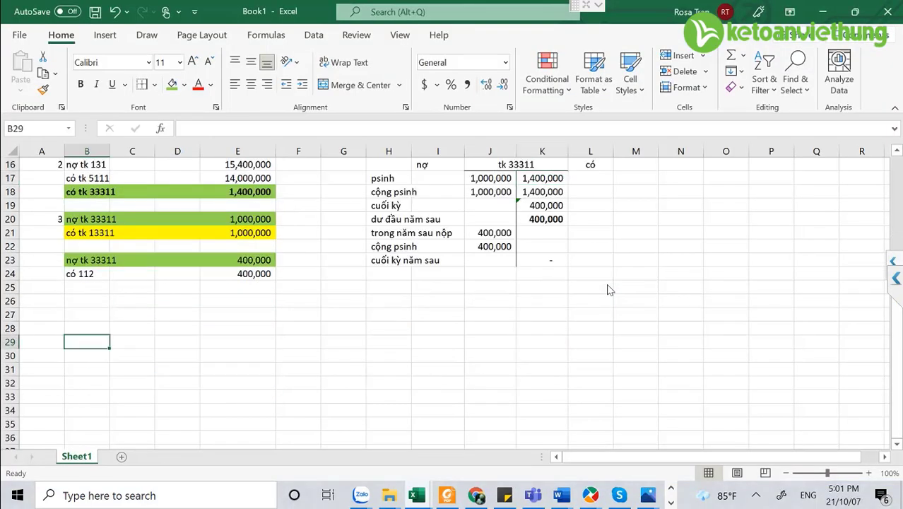
text(64)
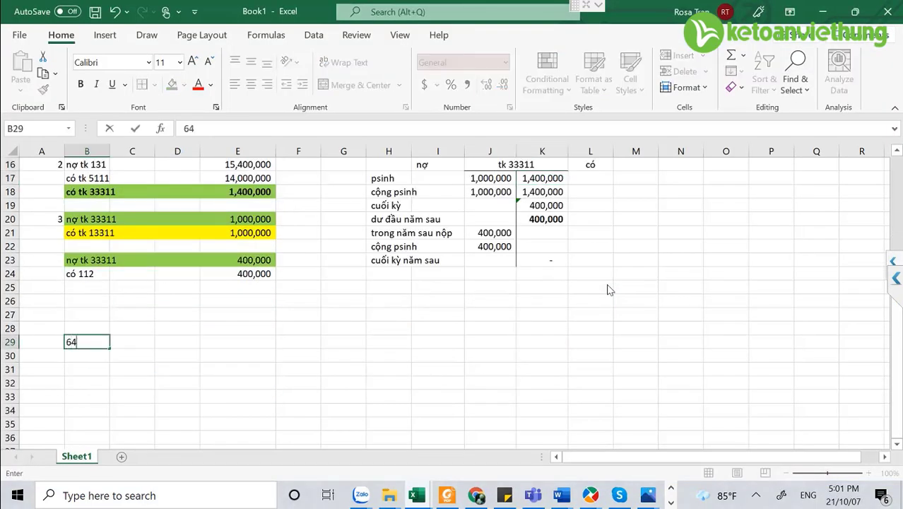
text(2.367)
key(alt+Tab)
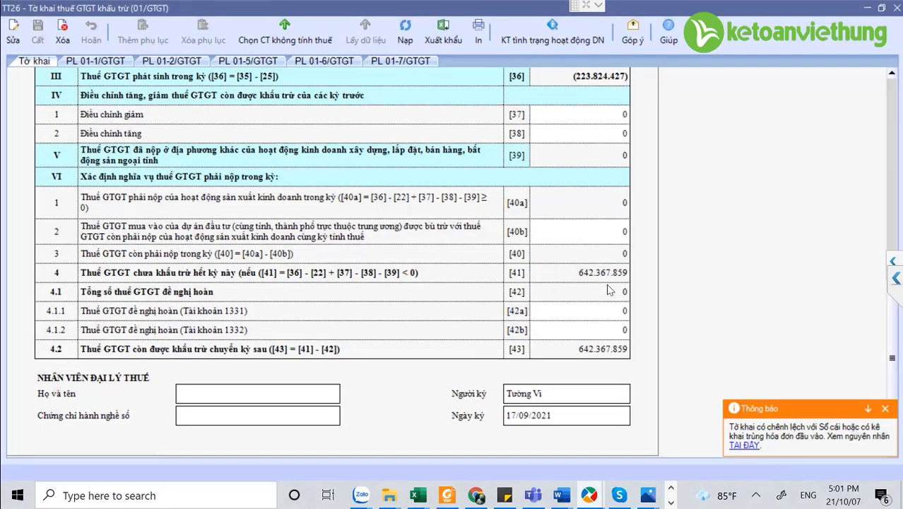
key(alt+Tab)
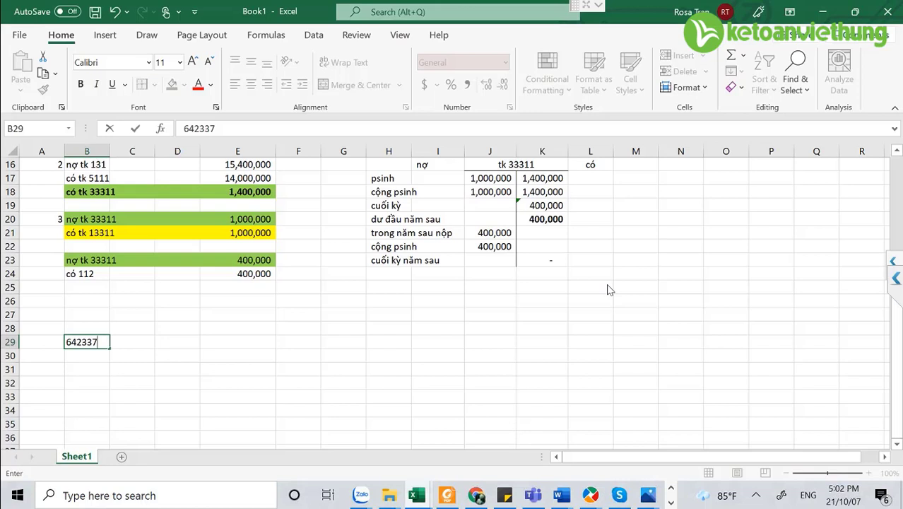
key(BackSpace)
key(BackSpace)
key(BackSpace)
text(367859)
key(ctrl+Return)
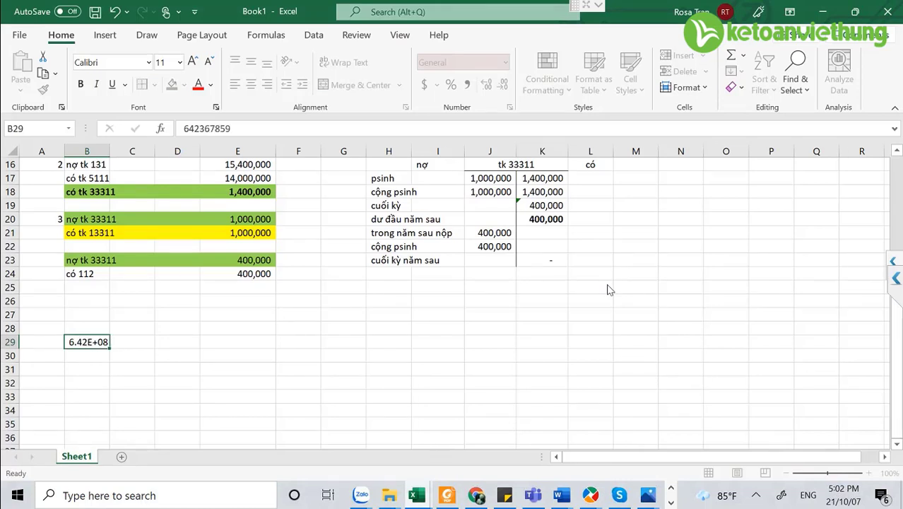
Format B29 with comma thousands separators and no decimal places.
key(alt+h)
key(k)
key(alt+h)
key(9)
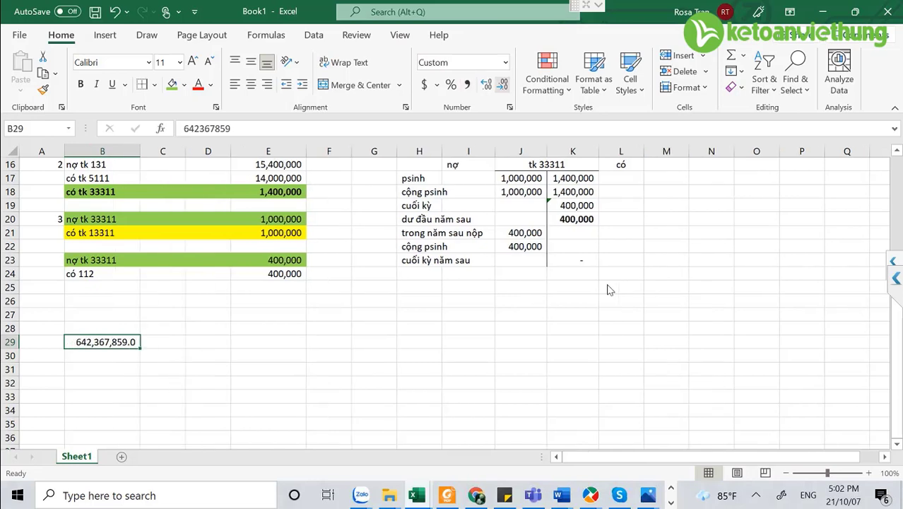
key(alt+h)
key(9)
Look up account 133's closing debit balance in the June 2021 trial balance in MISA and enter 712331419 in B30 of the Excel sheet.
key(alt+Tab)
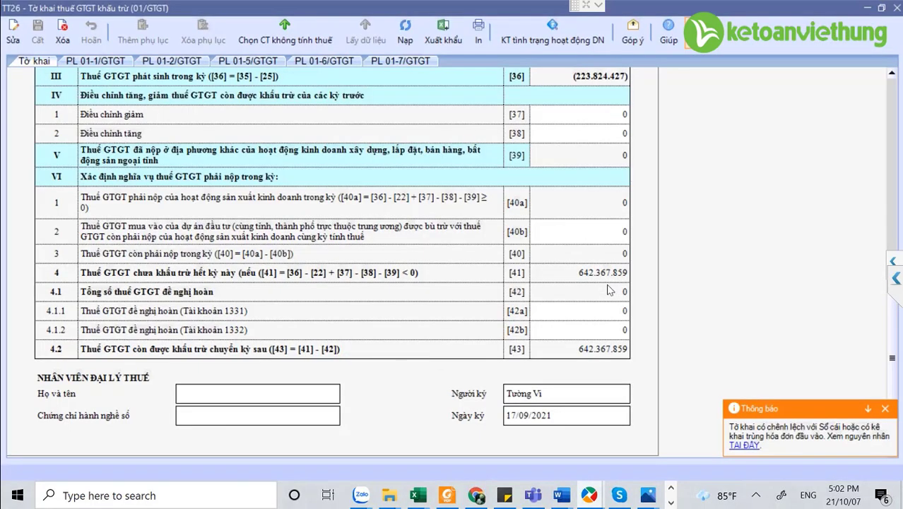
key(alt+Tab)
key(Right)
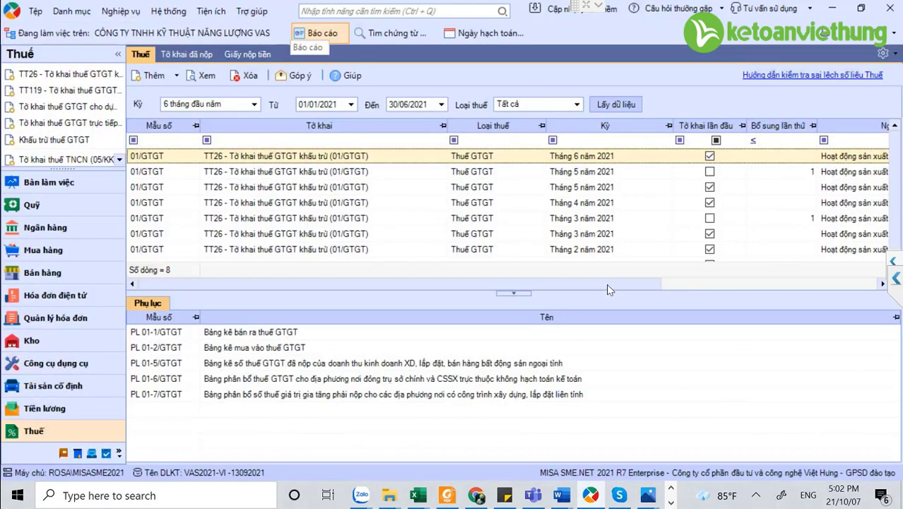
key(Return)
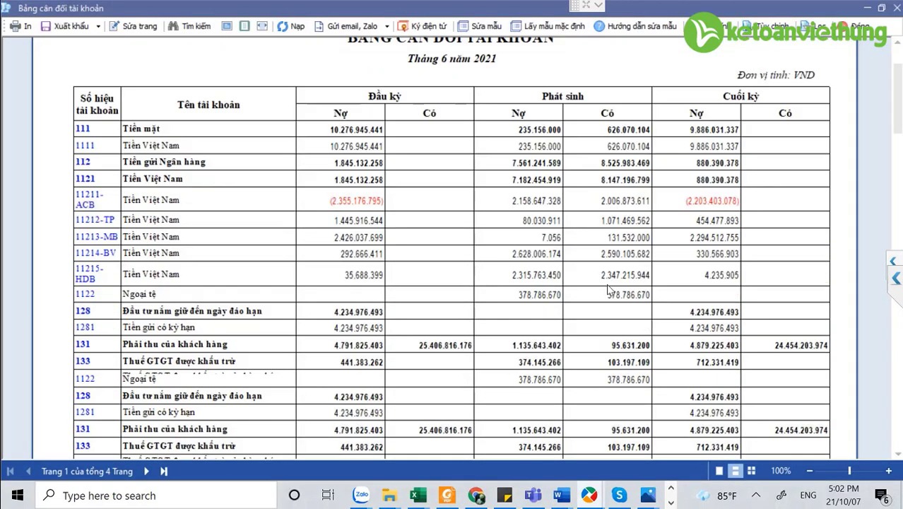
scroll(691, 277, down, 3)
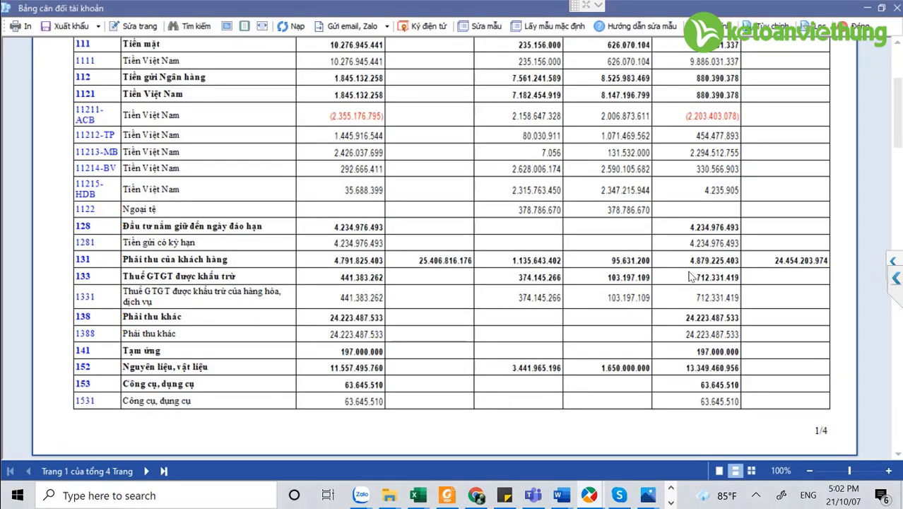
key(super+3)
key(super+3)
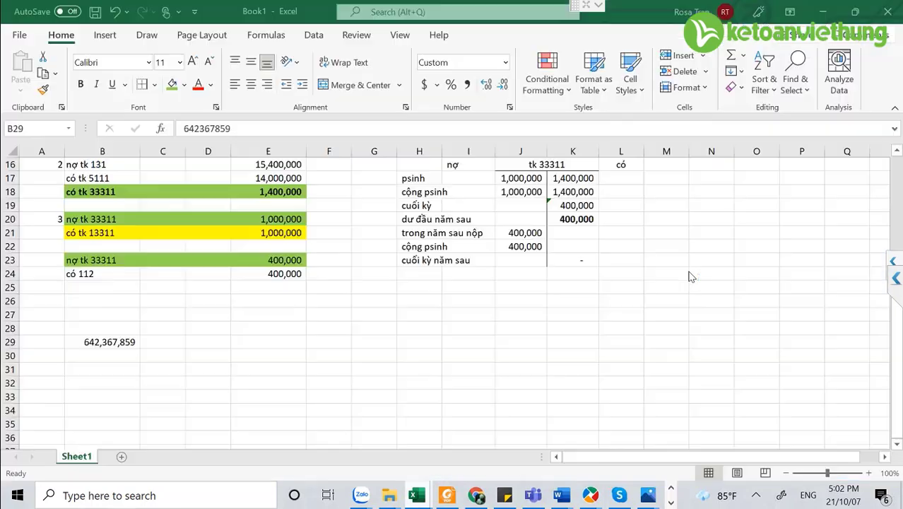
key(Return)
text(7)
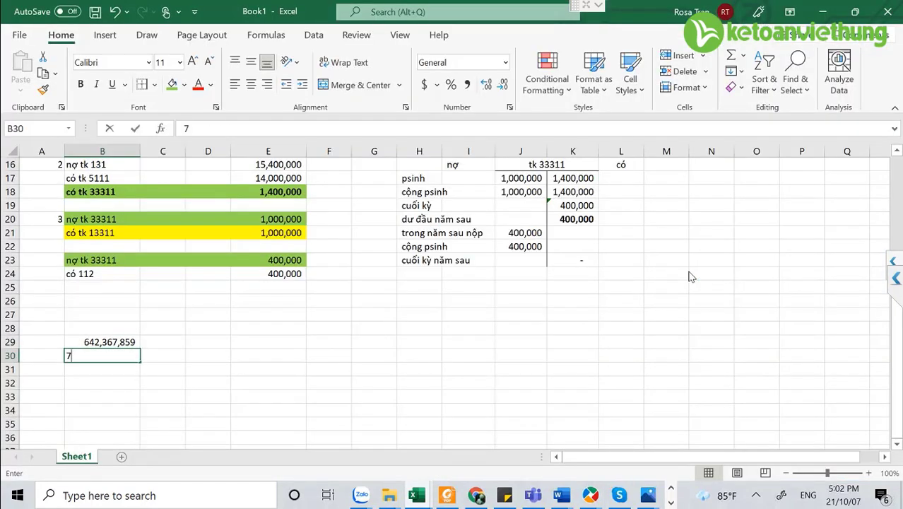
text(12331419)
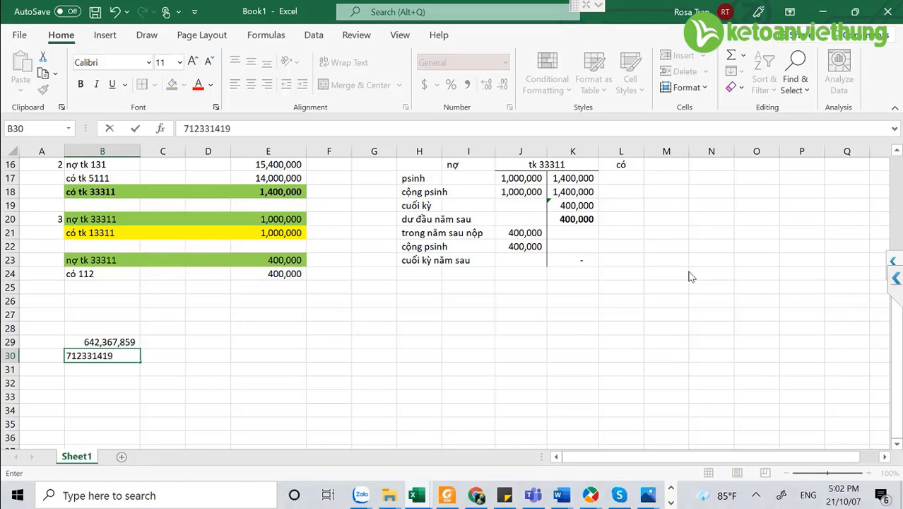
key(Return)
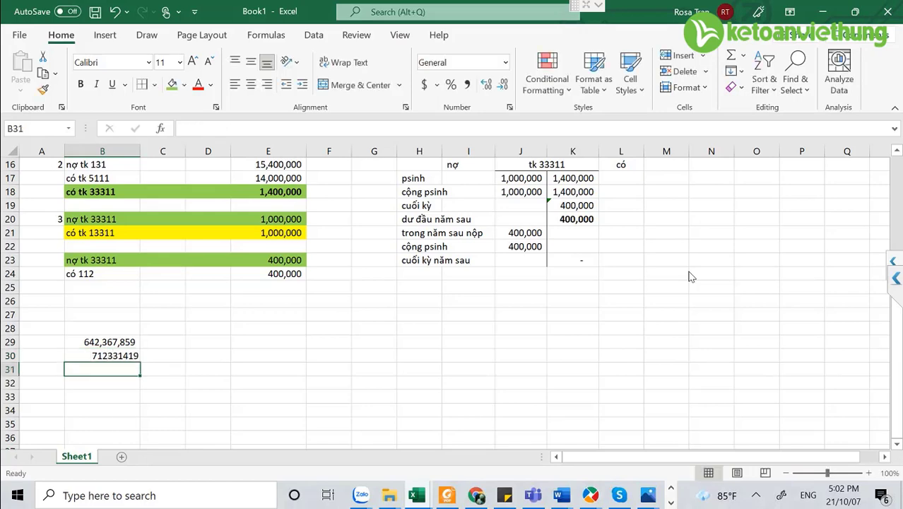
Switch to MISA and generate the tax list versus ledger reconciliation report (Báo cáo đối chiếu bảng kê thuế và sổ cái) for month 6 of 2021, account 133.
key(alt+Tab)
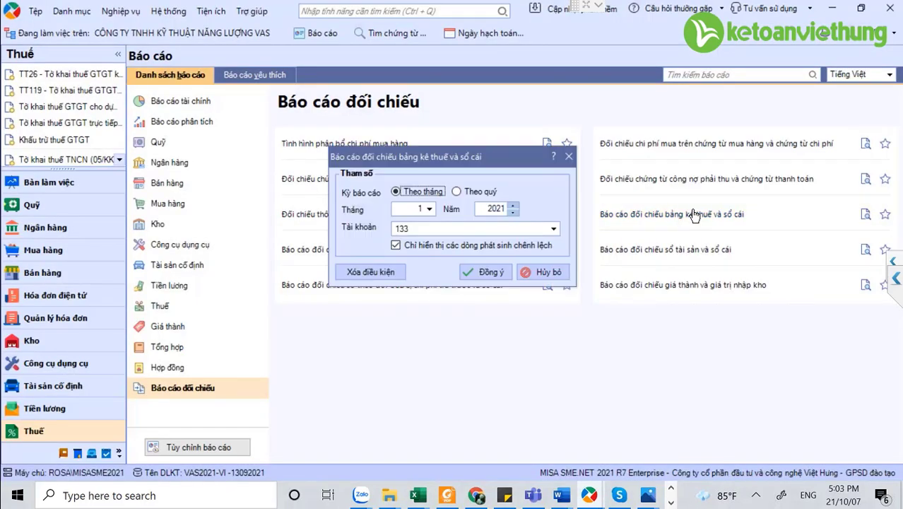
key(Tab)
key(alt+Down)
key(Down)
key(Down)
key(Down)
key(Down)
key(Down)
key(Return)
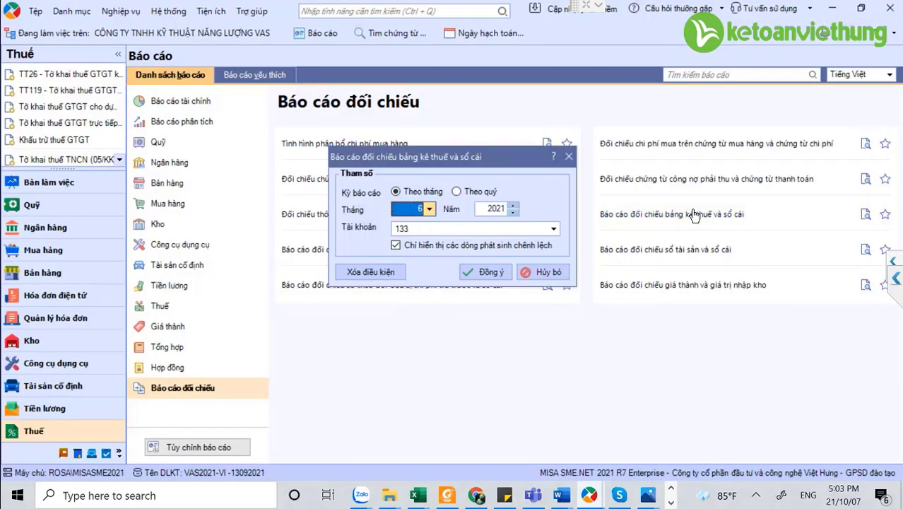
key(Return)
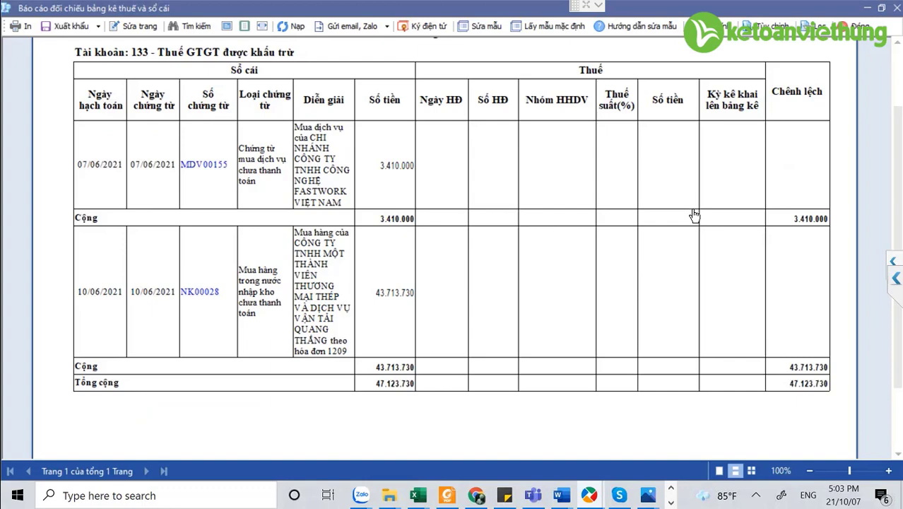
Read through the reconciliation report and enter its total difference, 47123730, in B28 of the Excel sheet.
scroll(694, 215, up, 3)
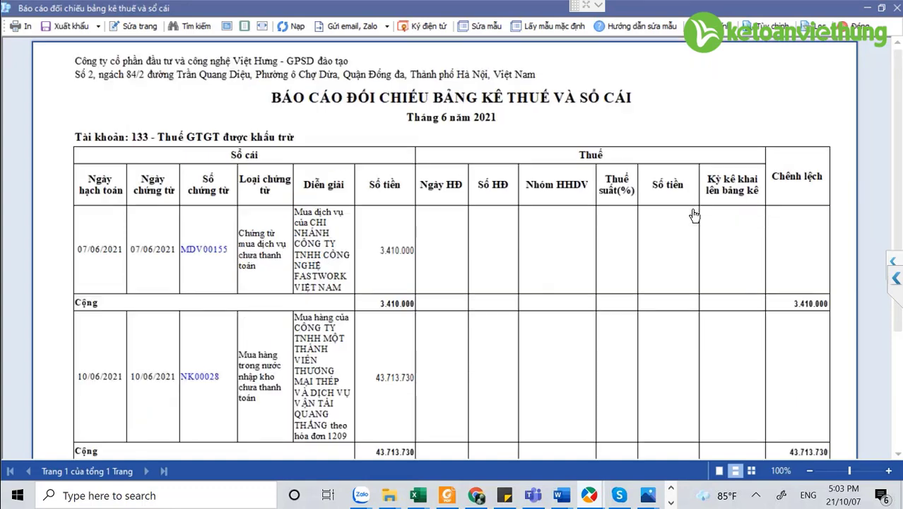
scroll(694, 214, down, 5)
scroll(694, 214, up, 2)
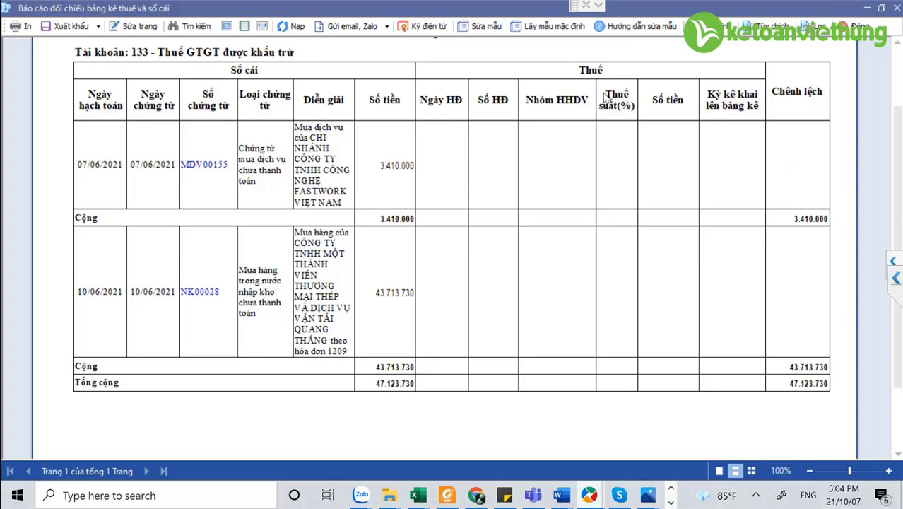
mouse_move(591, 496)
key(alt+Tab)
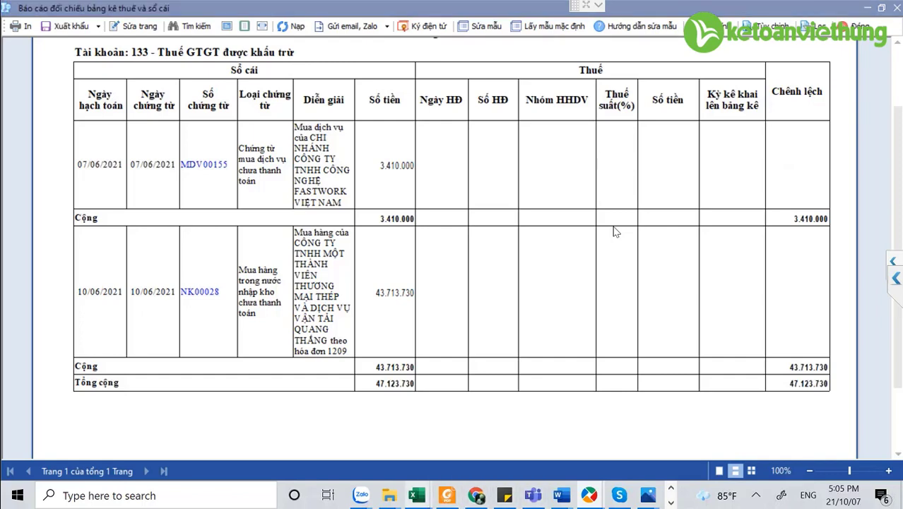
text(47123730)
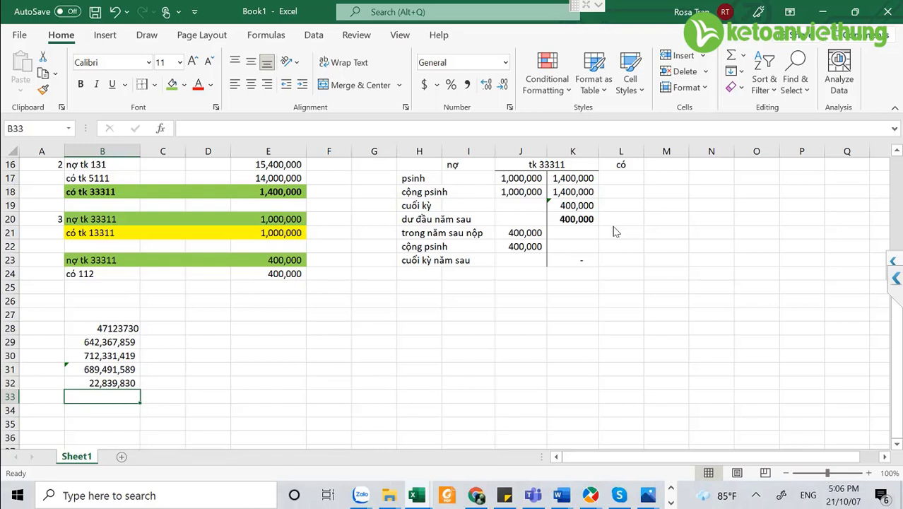
Return to the MISA reconciliation report, examine the vouchers causing the account 133 differences, and close the report and the report list.
mouse_move(590, 494)
click(671, 452)
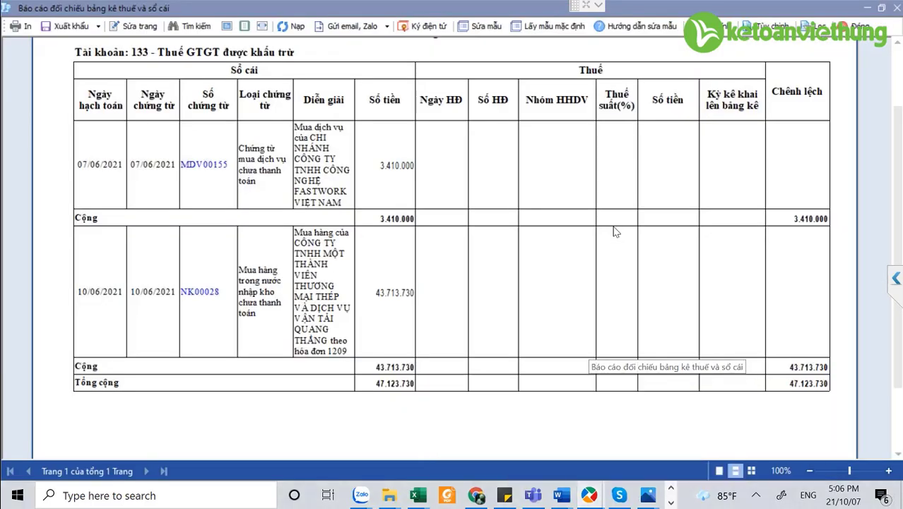
scroll(615, 232, down, 2)
scroll(615, 232, up, 4)
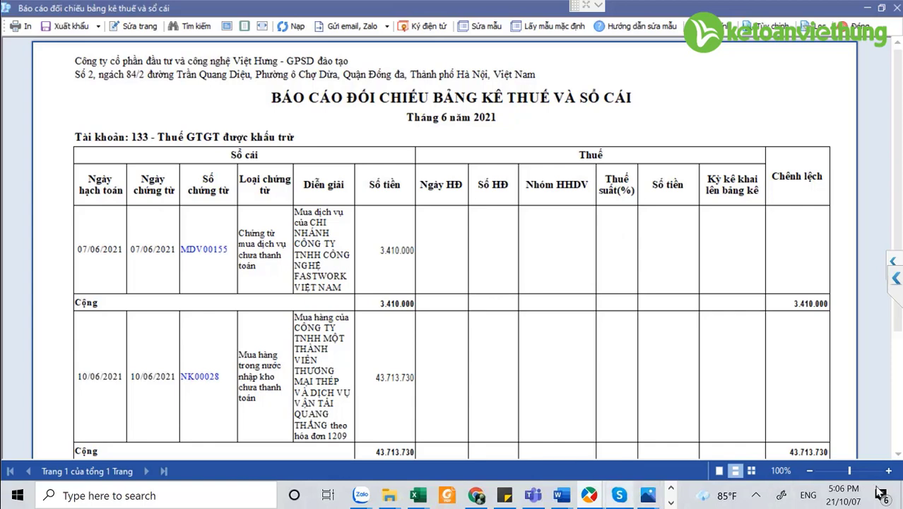
scroll(730, 238, down, 2)
scroll(764, 246, up, 3)
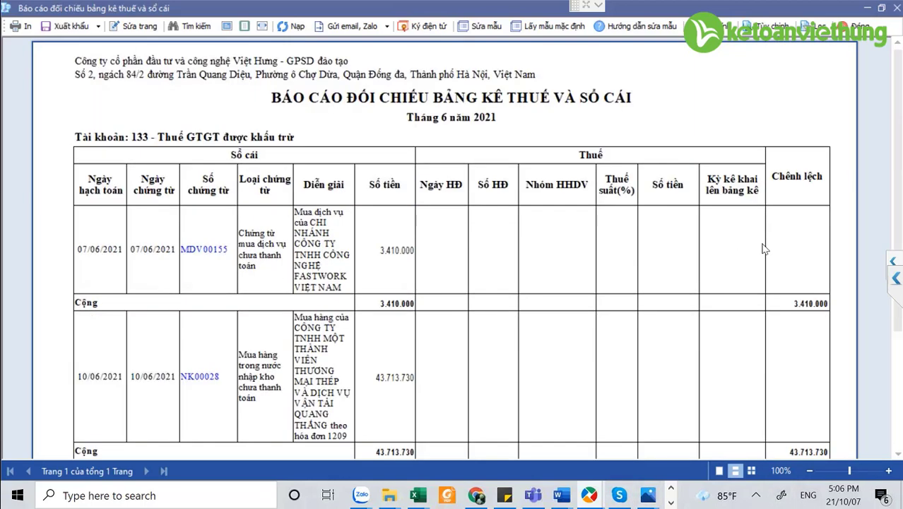
scroll(764, 247, down, 1)
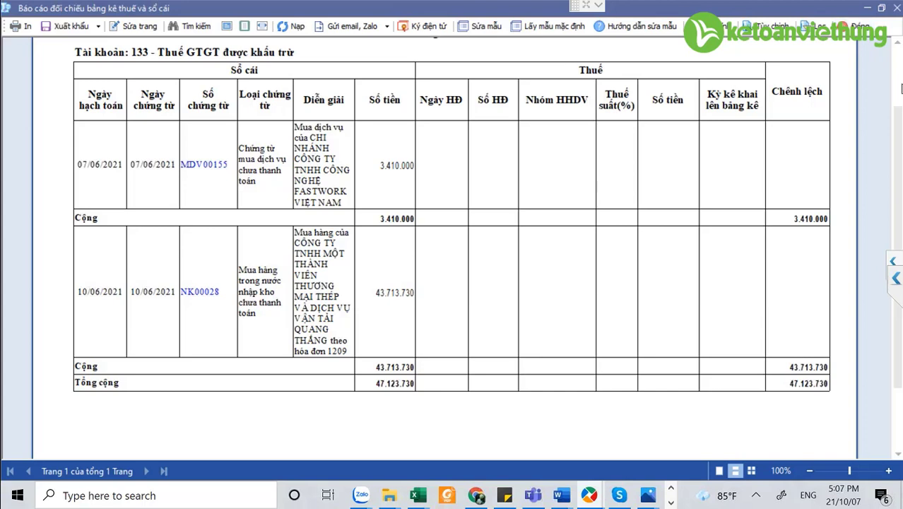
click(857, 27)
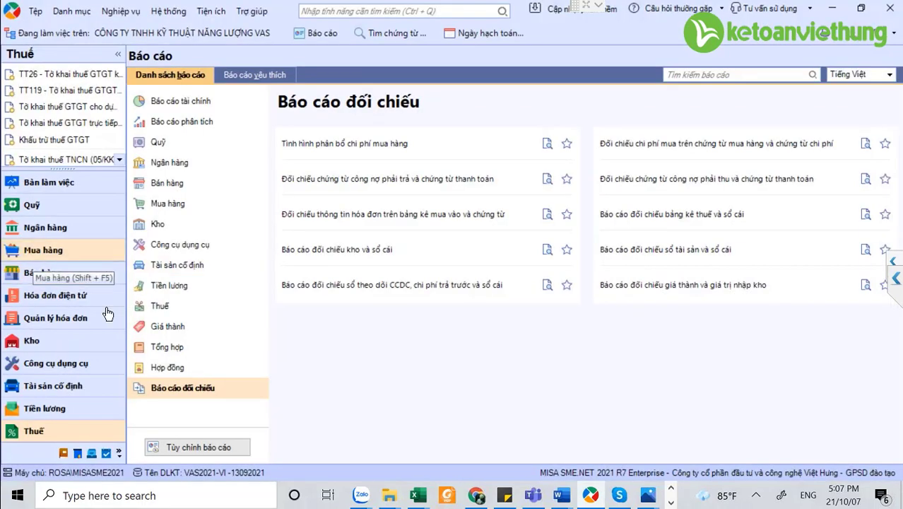
key(Escape)
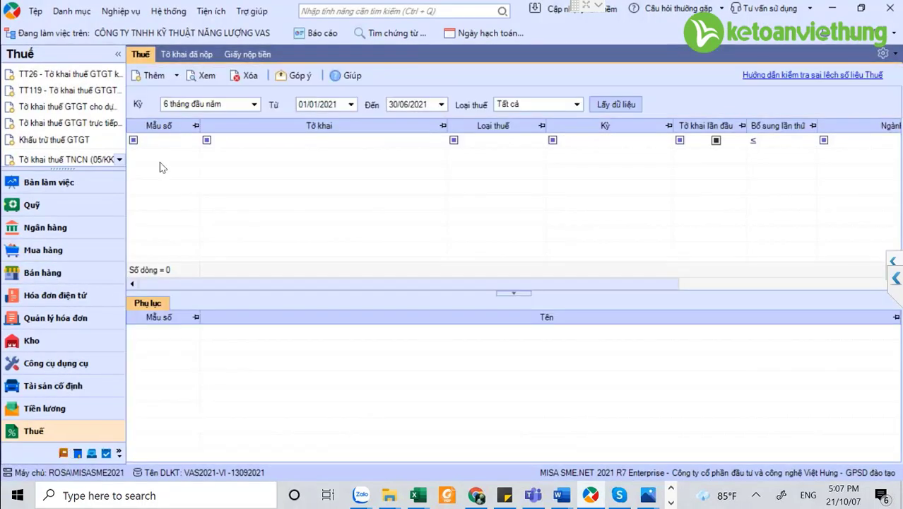
Look through the VAT declarations for the first six months of 2021, including the supplementary declaration for month 5.
click(590, 174)
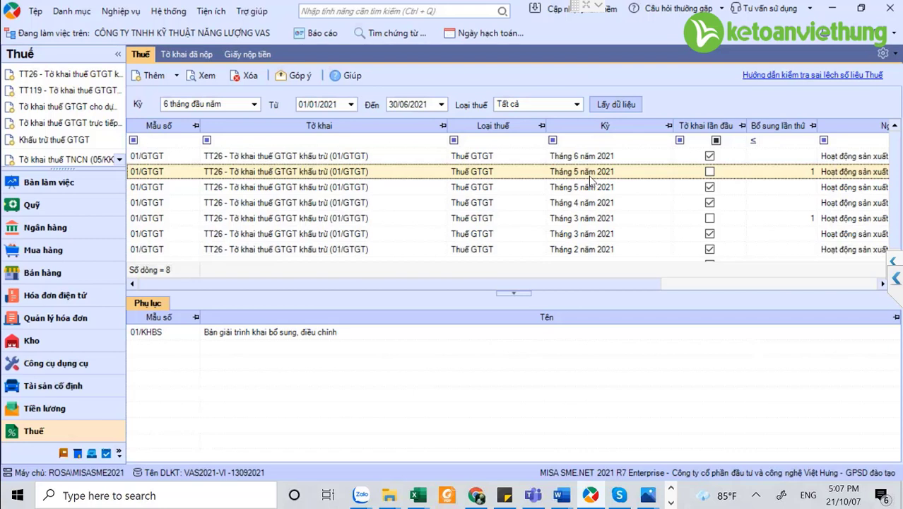
scroll(590, 181, down, 1)
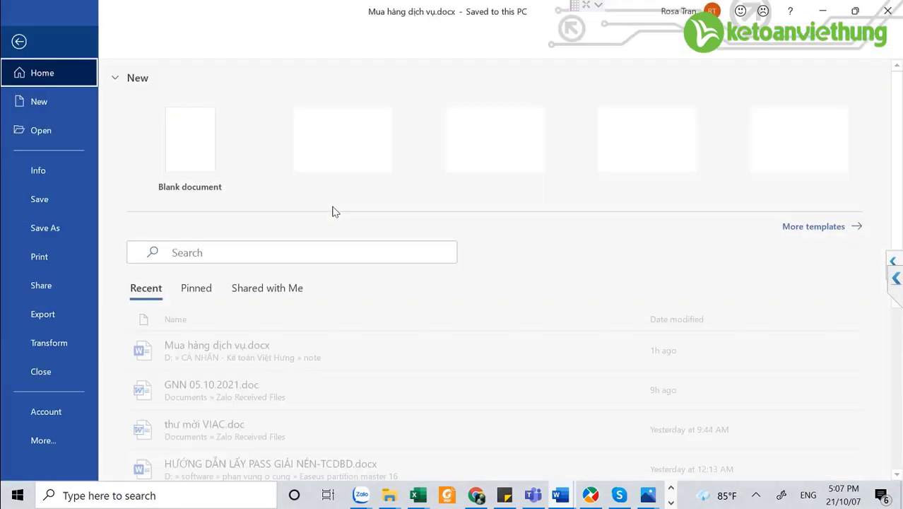
Switch to Word and create a new blank document for the tax reconciliation notes.
key(n)
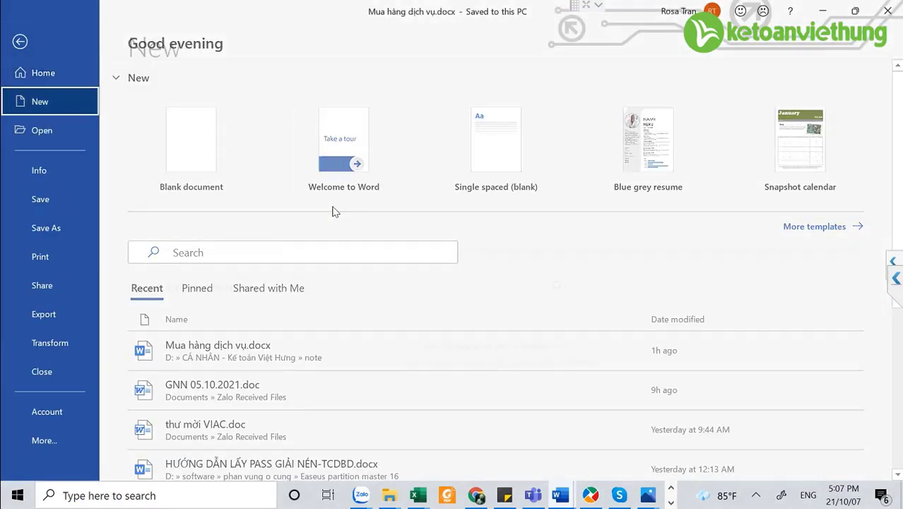
key(Return)
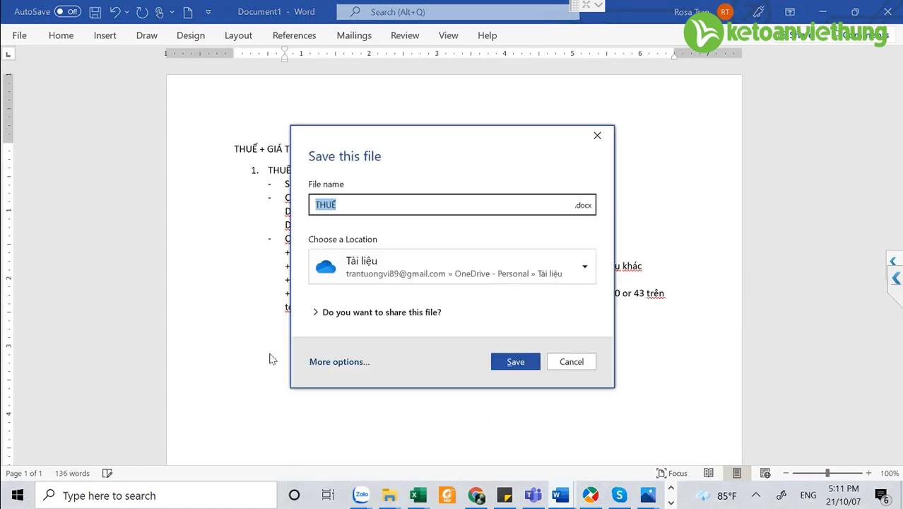
Save the tax notes document under the name THUẾ in the Zalo Received Files folder.
key(End)
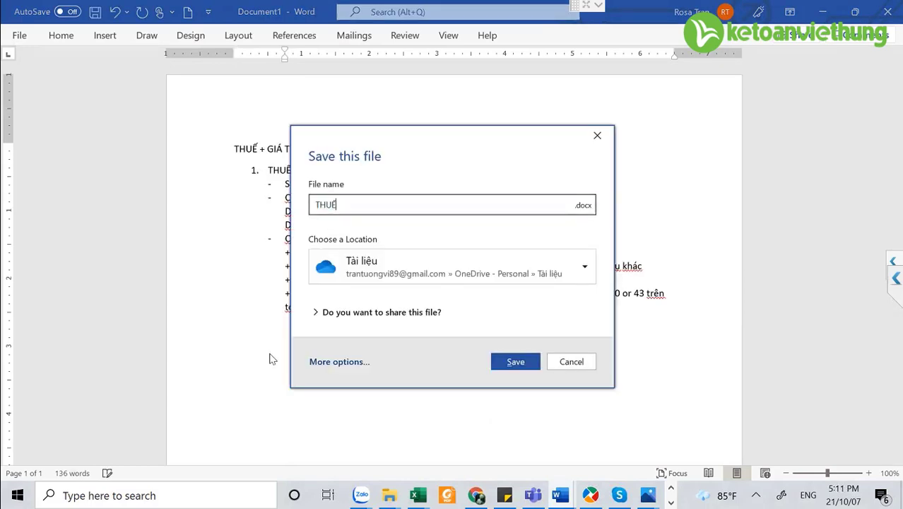
key(Tab)
key(Return)
key(Down)
key(Down)
key(Down)
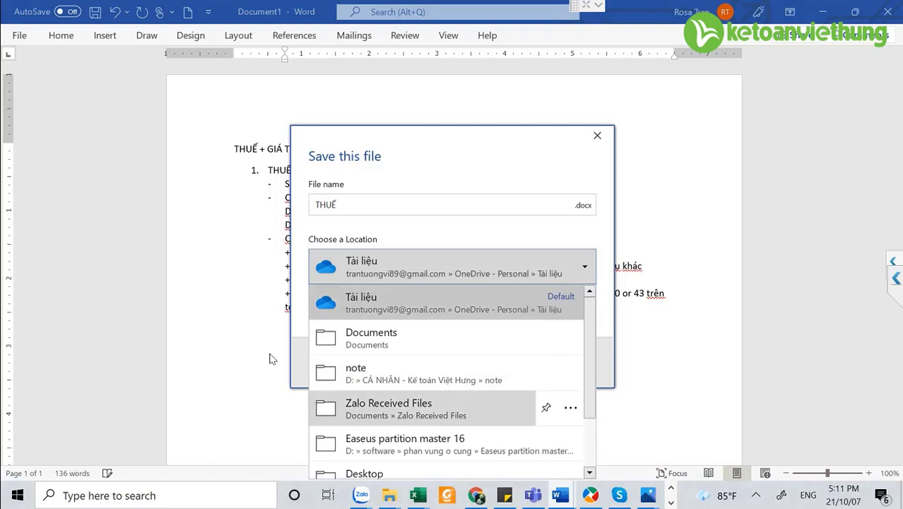
key(Return)
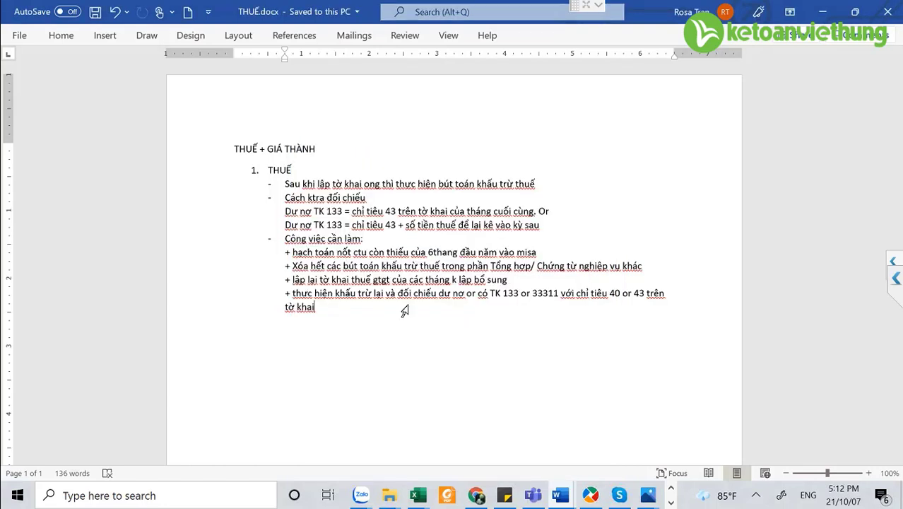